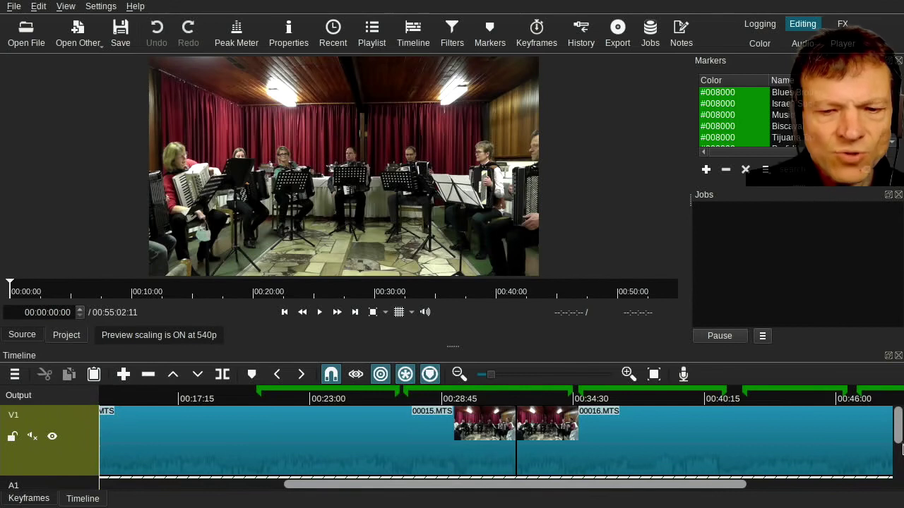
- Enlarge the timeline area to give the video track and audio tracks A1 and A2 more room
{"action": "left_click_drag", "start_coordinate": [899, 432], "coordinate": [887, 503]}
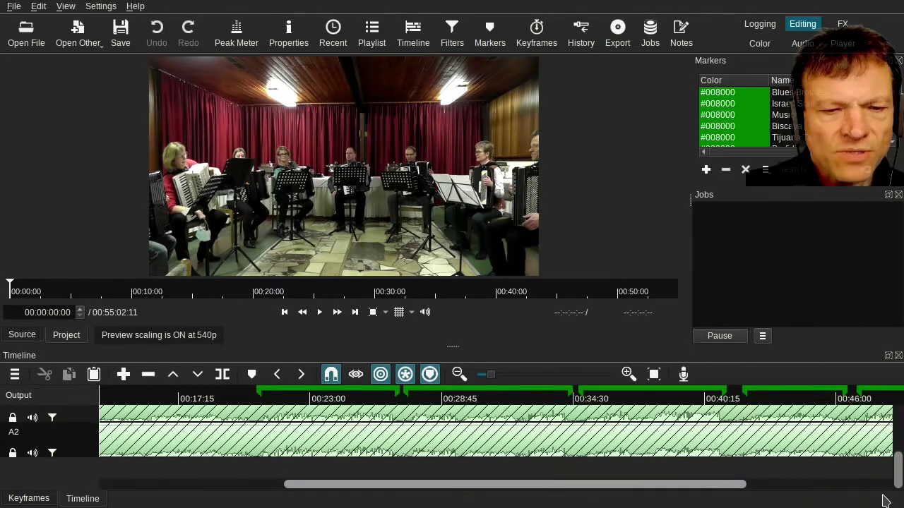
{"action": "left_click_drag", "start_coordinate": [878, 490], "coordinate": [894, 443]}
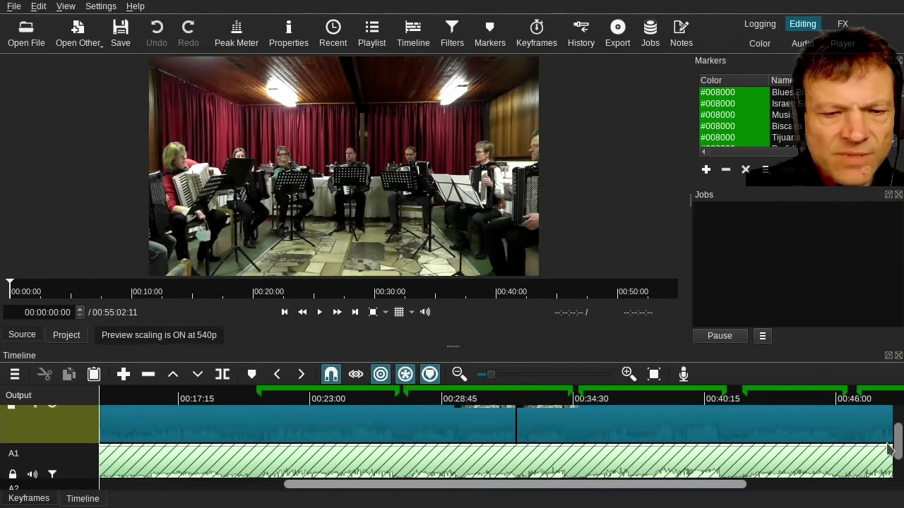
{"action": "left_click_drag", "start_coordinate": [456, 346], "coordinate": [452, 290]}
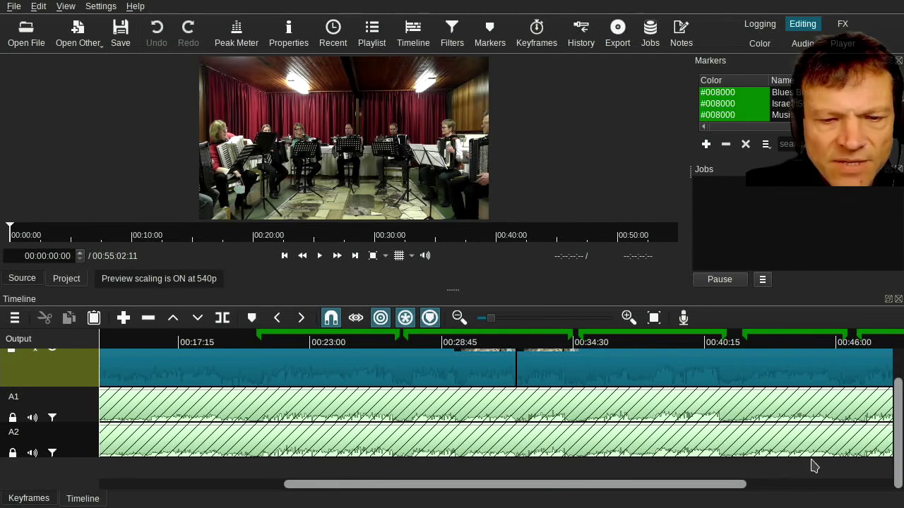
{"action": "mouse_move", "coordinate": [900, 448]}
{"action": "left_mouse_down"}
{"action": "mouse_move", "coordinate": [900, 432]}
{"action": "mouse_move", "coordinate": [900, 451]}
{"action": "left_mouse_up"}
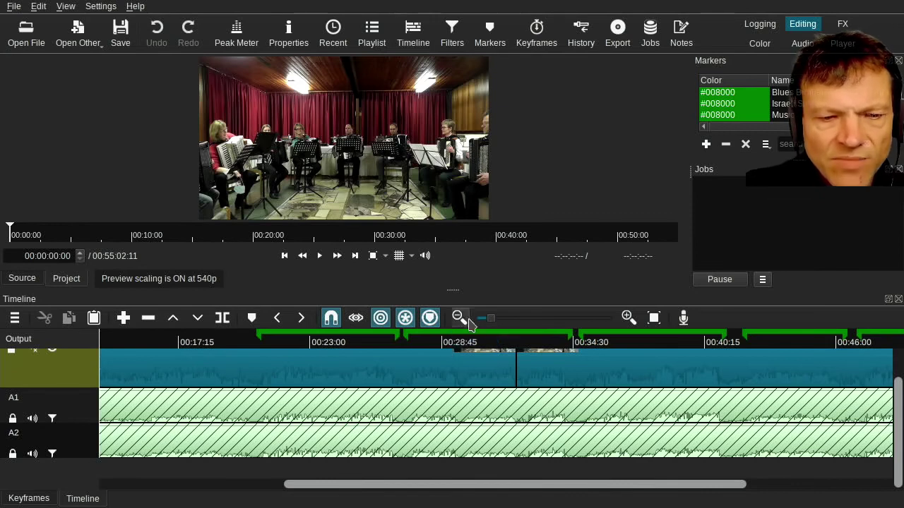
- Zoom in on the timeline around the beginning of SR002F.wav and SR002R.wav and play the project's first seconds
{"action": "left_click_drag", "start_coordinate": [492, 323], "coordinate": [524, 324]}
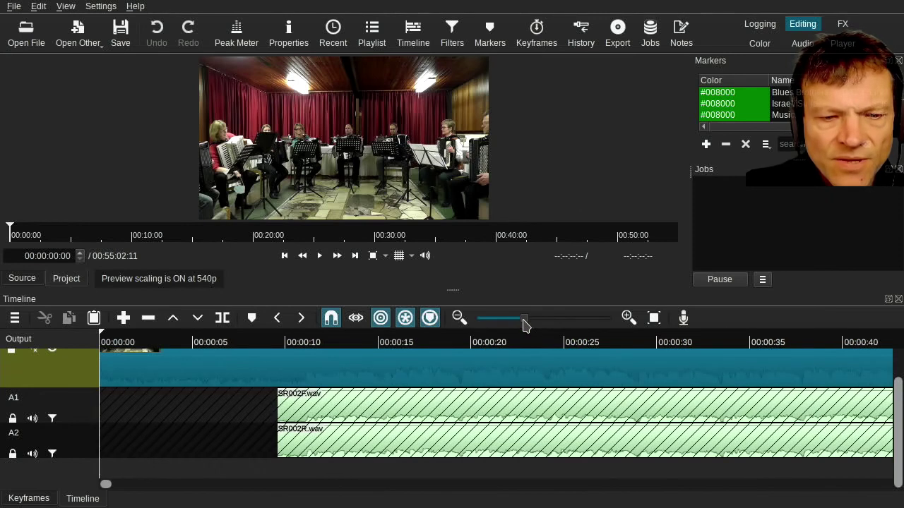
{"action": "left_click_drag", "start_coordinate": [525, 324], "coordinate": [540, 324]}
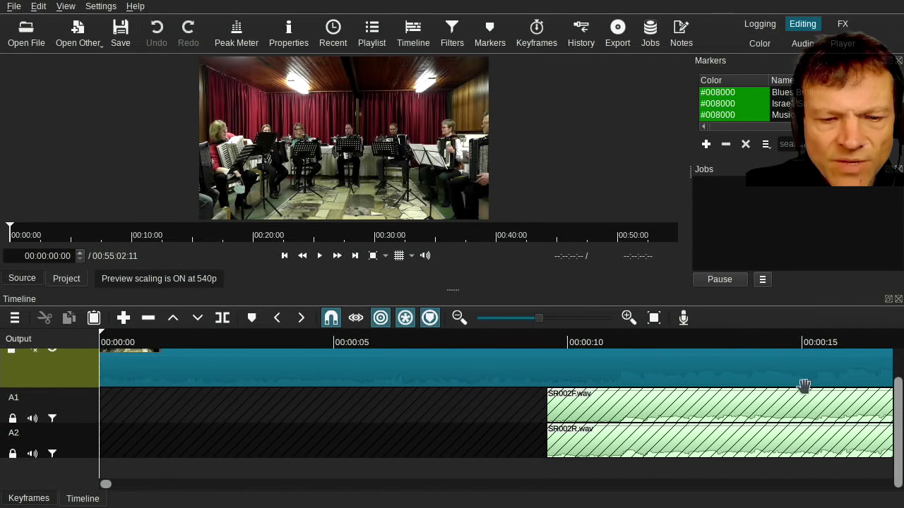
{"action": "key", "text": "space"}
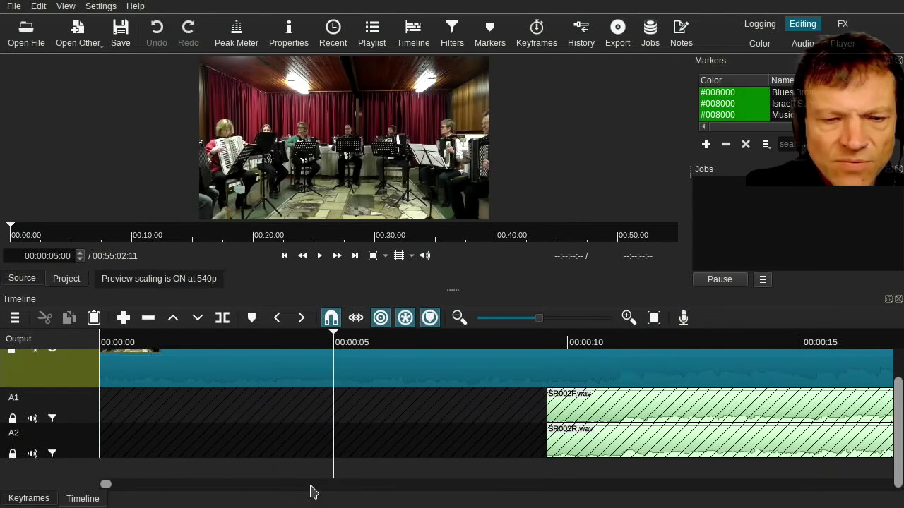
- Play a few seconds of the concert from about 00:23:18 at close timeline zoom
{"action": "left_click", "coordinate": [388, 485]}
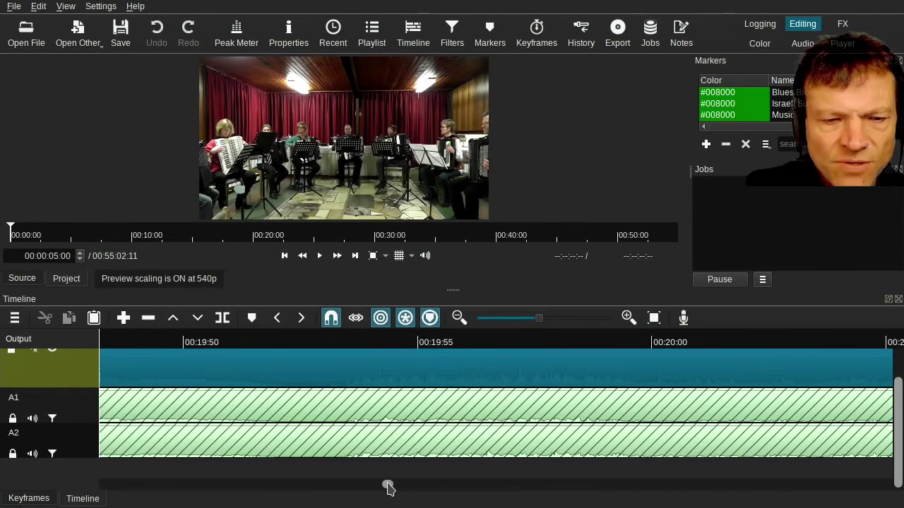
{"action": "left_click", "coordinate": [434, 485]}
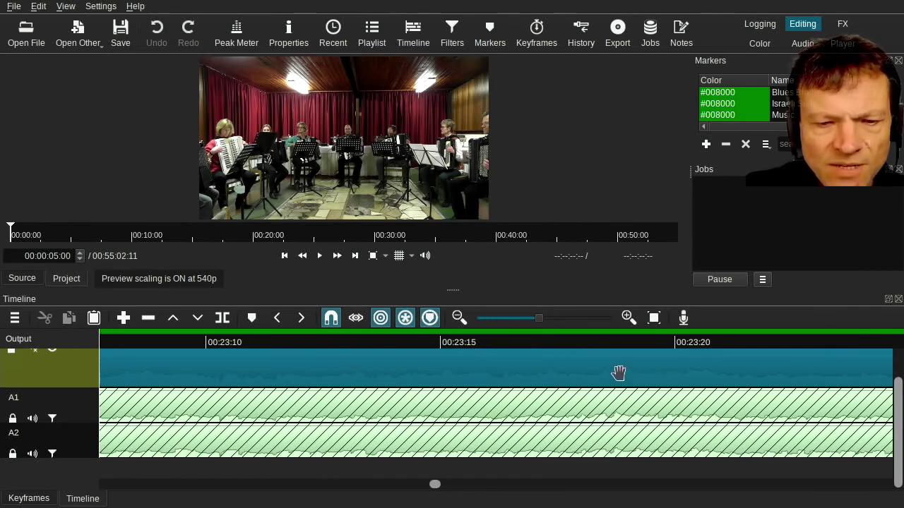
{"action": "left_click", "coordinate": [610, 344]}
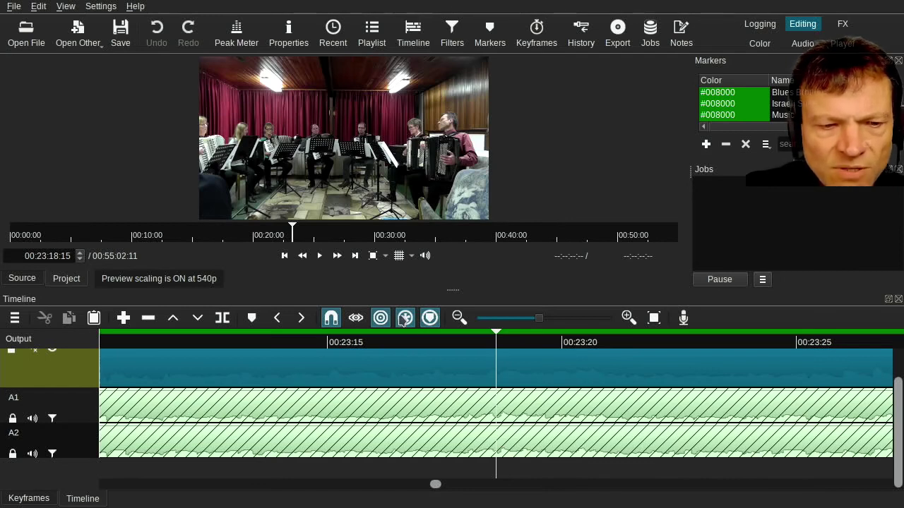
{"action": "left_click", "coordinate": [319, 257]}
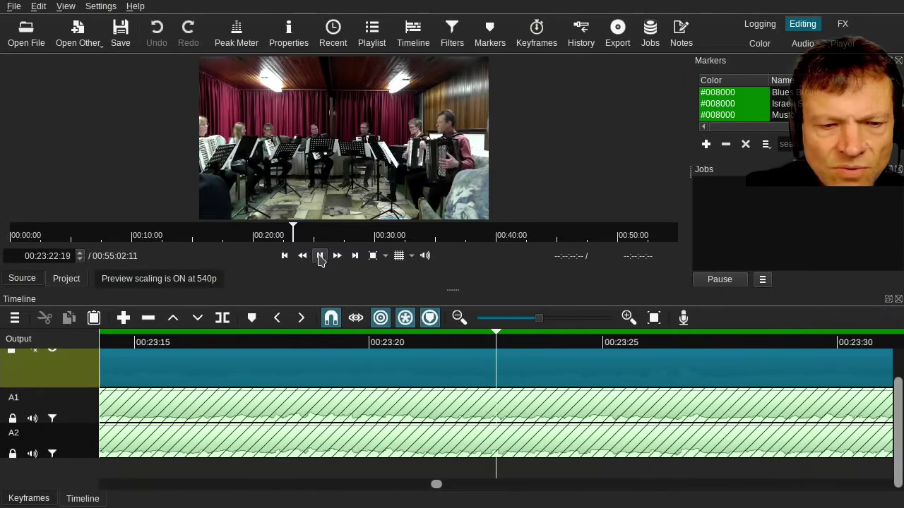
{"action": "left_click", "coordinate": [320, 257]}
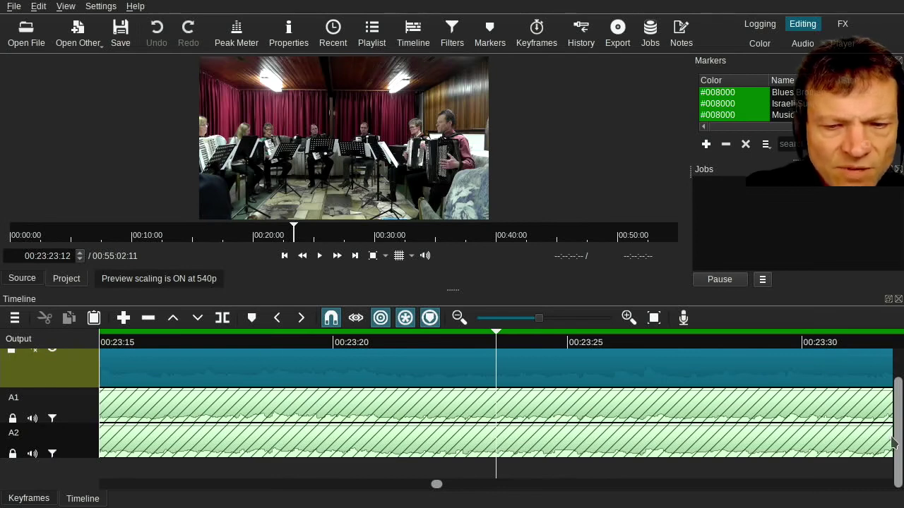
- Fit the whole project in the timeline and play a few seconds inside the Blues Brothers marker from about 00:25:15
{"action": "scroll", "coordinate": [895, 442], "scroll_direction": "up", "scroll_amount": 3}
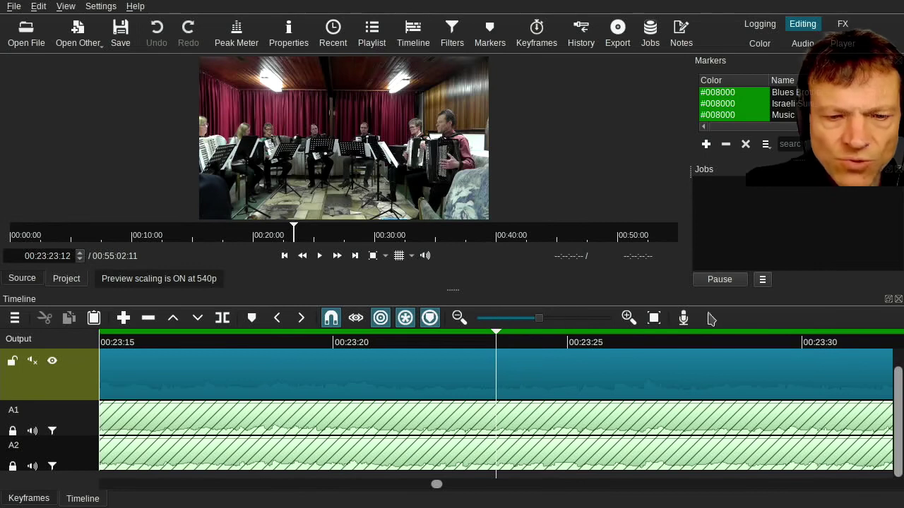
{"action": "left_click", "coordinate": [654, 318]}
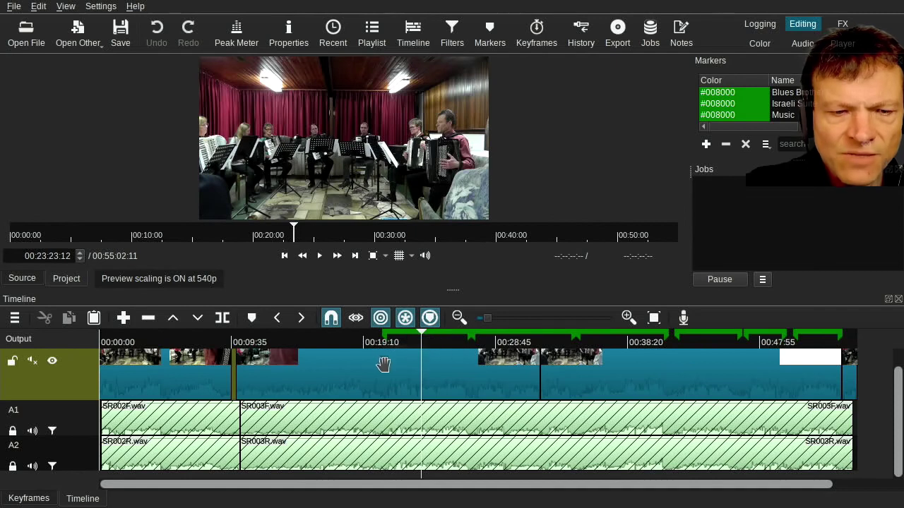
{"action": "mouse_move", "coordinate": [440, 335]}
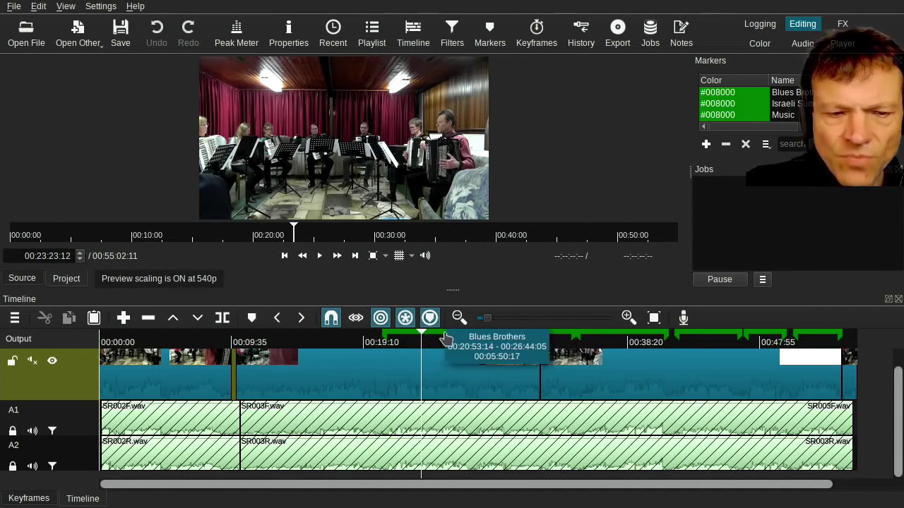
{"action": "left_click", "coordinate": [447, 342]}
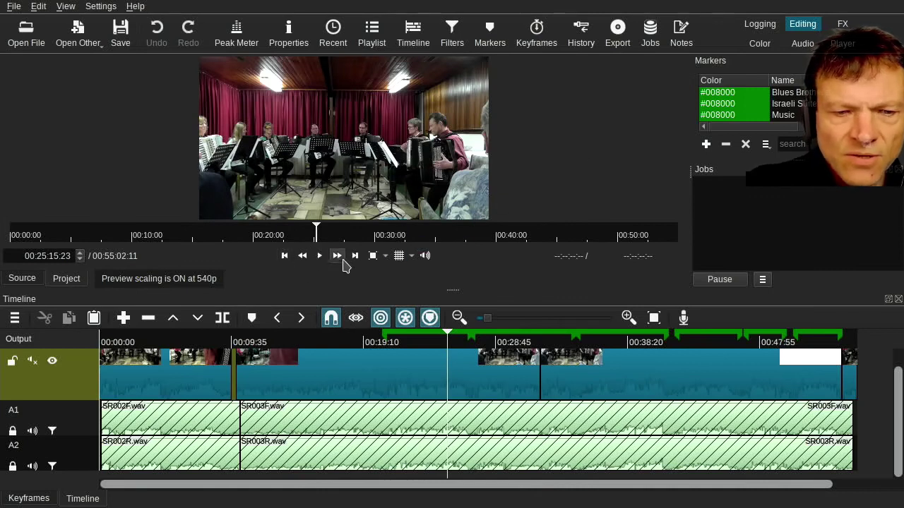
{"action": "left_click", "coordinate": [319, 257]}
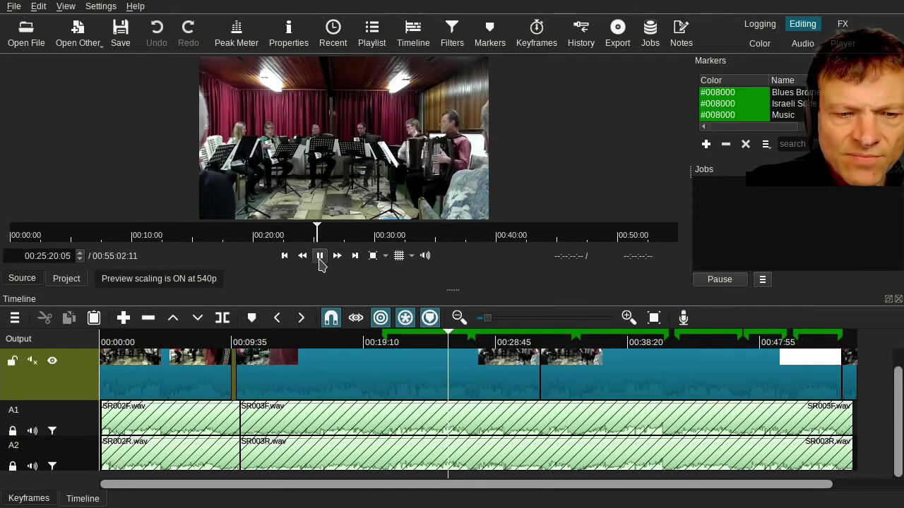
{"action": "left_click", "coordinate": [319, 256]}
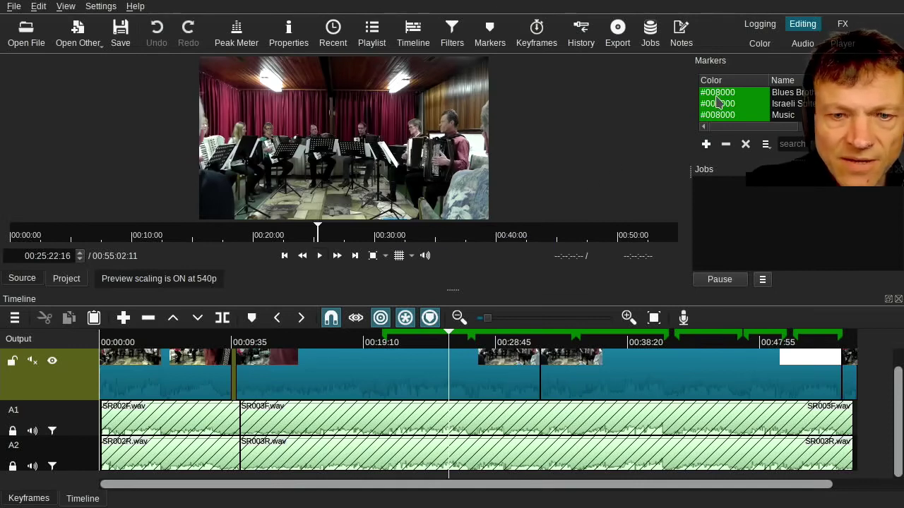
- Play the opening seconds of the Blues Brothers marker and enlarge the markers list area above the jobs
{"action": "left_click", "coordinate": [786, 97]}
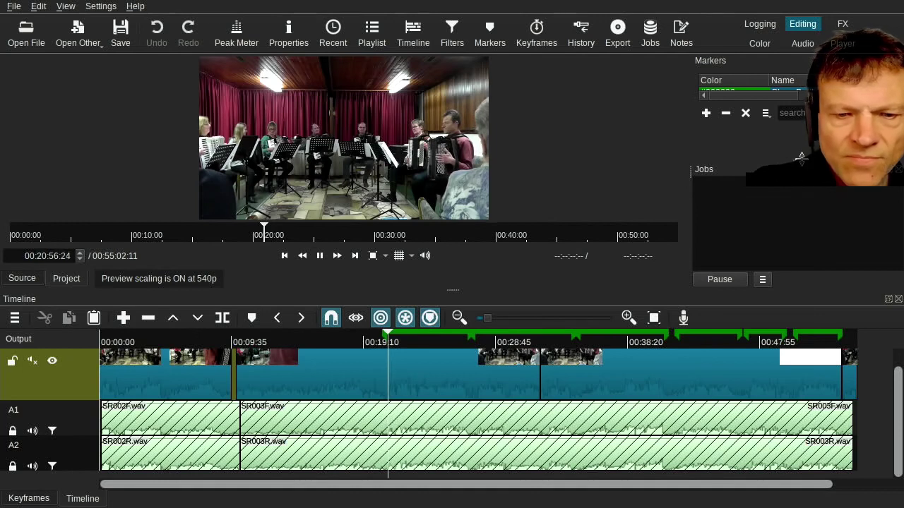
{"action": "left_click_drag", "start_coordinate": [799, 161], "coordinate": [780, 264]}
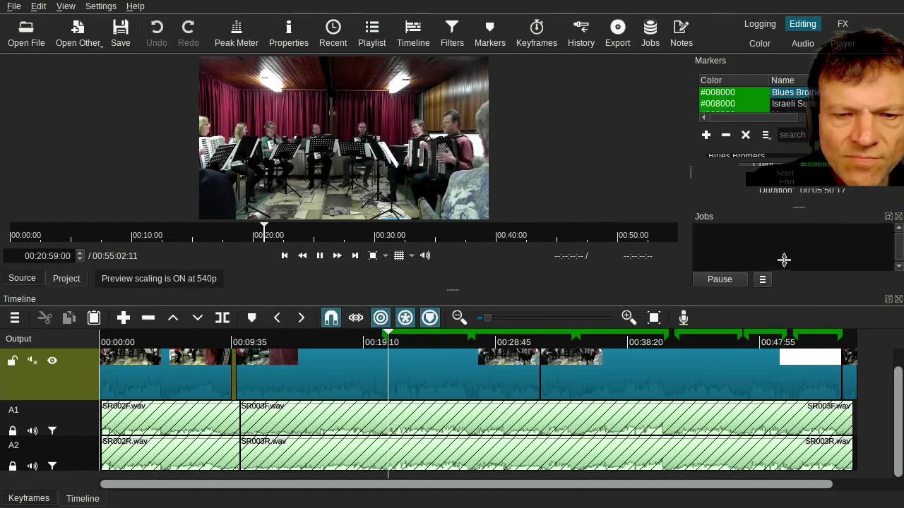
{"action": "left_click", "coordinate": [323, 266]}
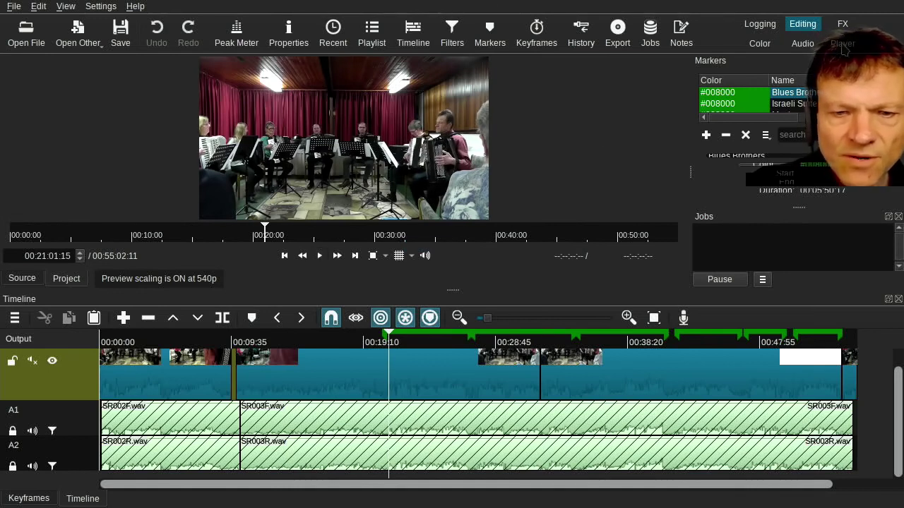
- Preview a few seconds of the piece in the Player layout and return to the Editing layout
{"action": "left_click", "coordinate": [842, 45]}
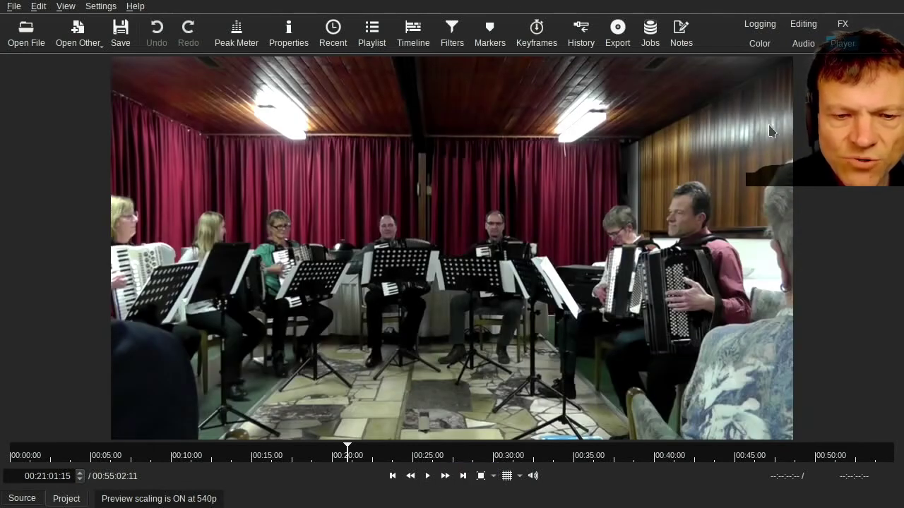
{"action": "left_click", "coordinate": [427, 475]}
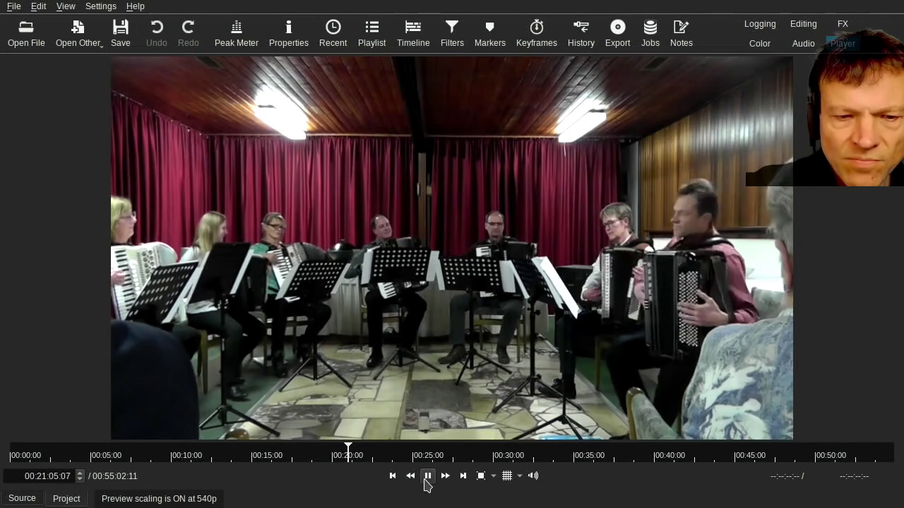
{"action": "left_click", "coordinate": [427, 476]}
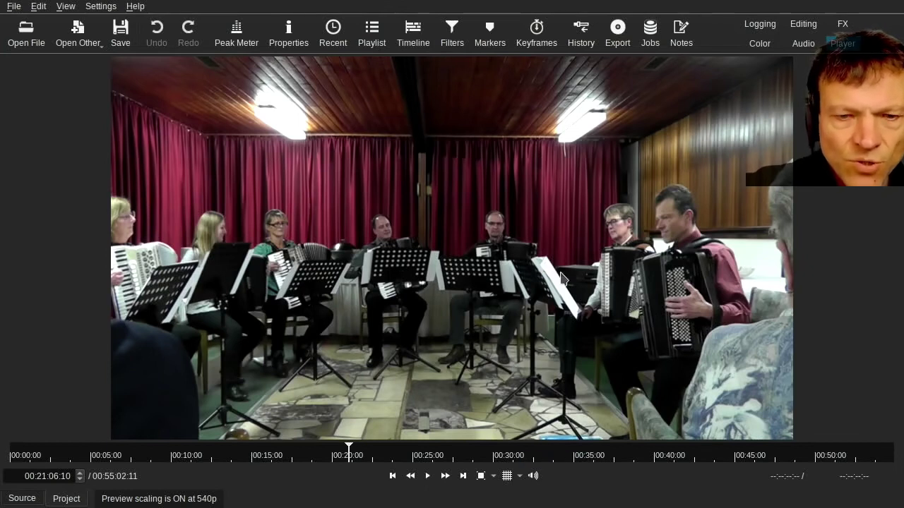
{"action": "left_click", "coordinate": [803, 24]}
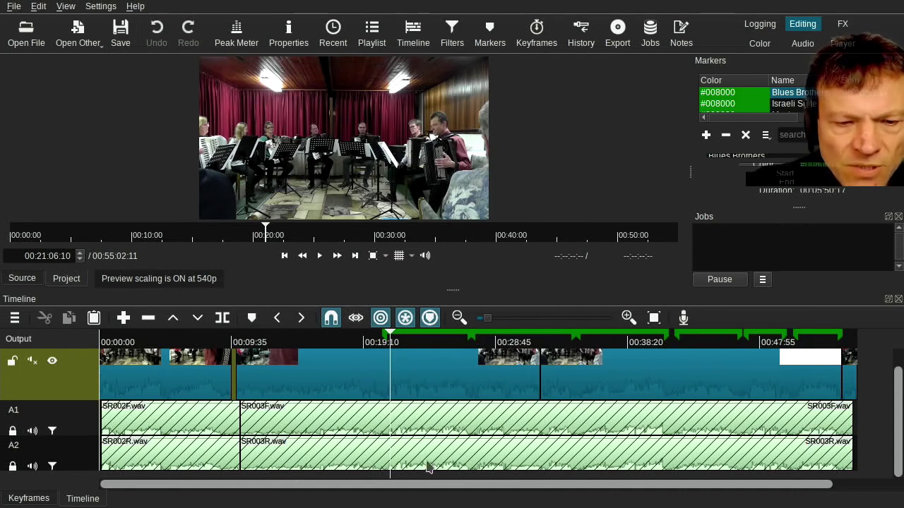
{"action": "mouse_move", "coordinate": [431, 484]}
{"action": "left_mouse_down"}
{"action": "mouse_move", "coordinate": [488, 485]}
{"action": "mouse_move", "coordinate": [433, 497]}
{"action": "left_mouse_up"}
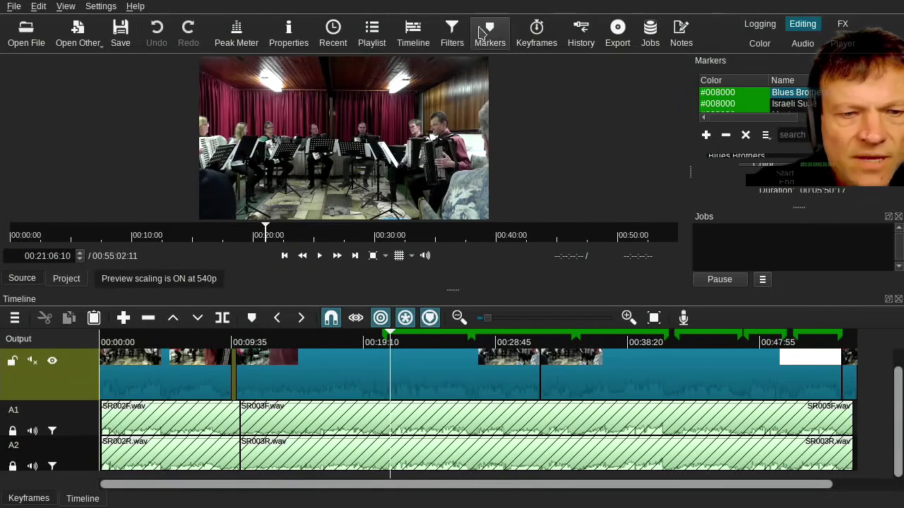
- Open the export settings and set the export source to Marker: Blues Brothers
{"action": "left_click", "coordinate": [618, 31]}
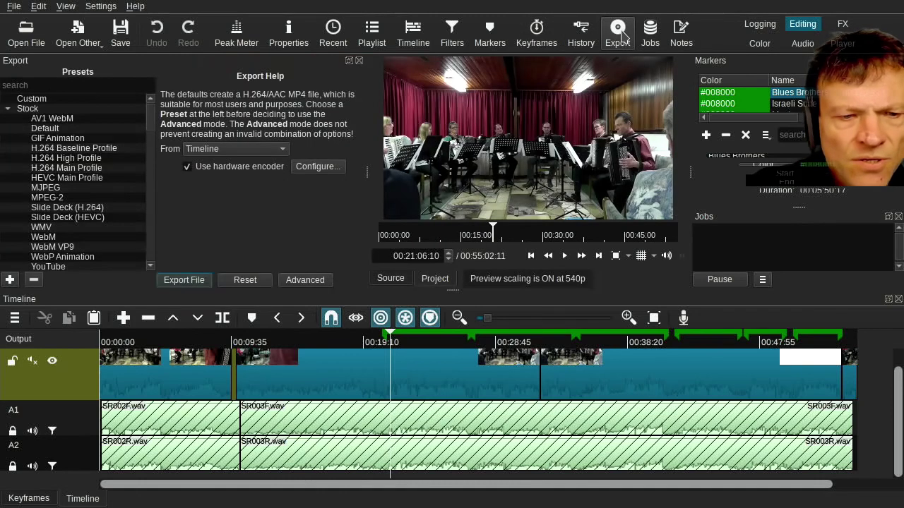
{"action": "left_click", "coordinate": [214, 150]}
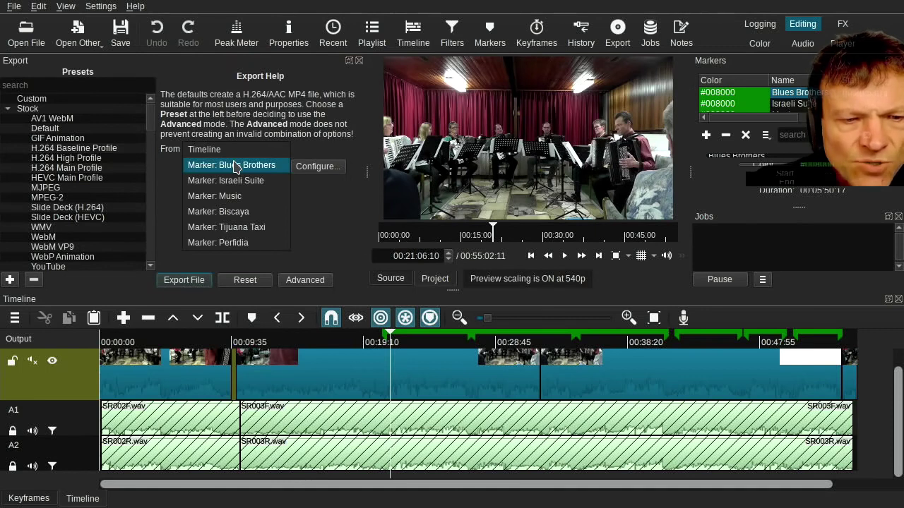
{"action": "left_click", "coordinate": [236, 166]}
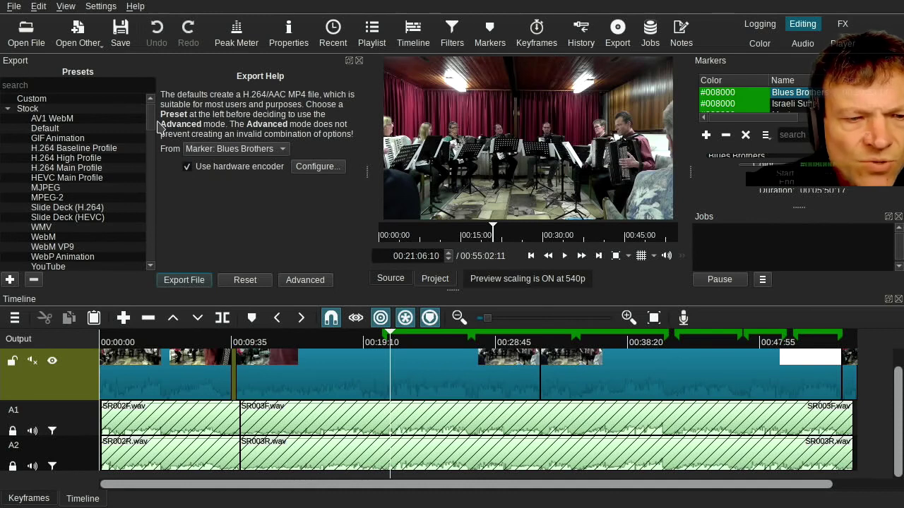
- Look through the stock export presets and choose WebM VP9
{"action": "left_click_drag", "start_coordinate": [154, 118], "coordinate": [154, 151]}
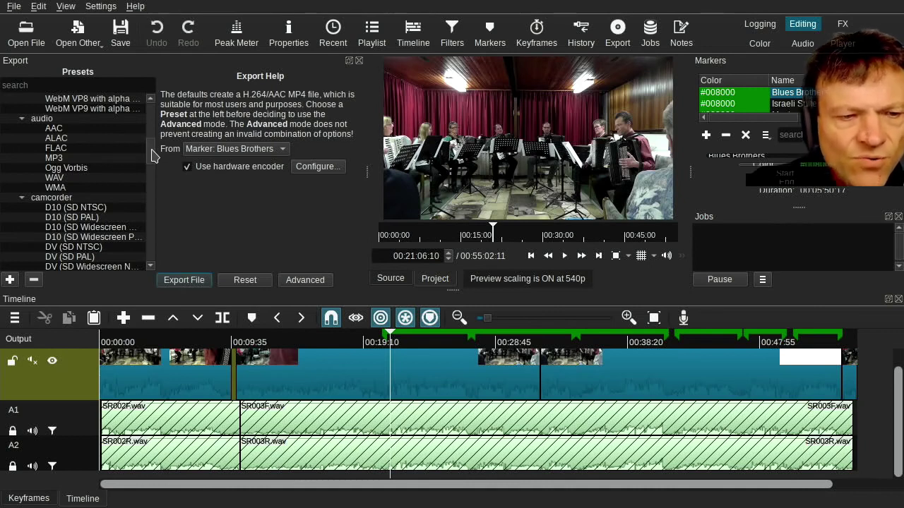
{"action": "scroll", "coordinate": [154, 156], "scroll_direction": "down", "scroll_amount": 1}
{"action": "left_click_drag", "start_coordinate": [154, 155], "coordinate": [160, 77]}
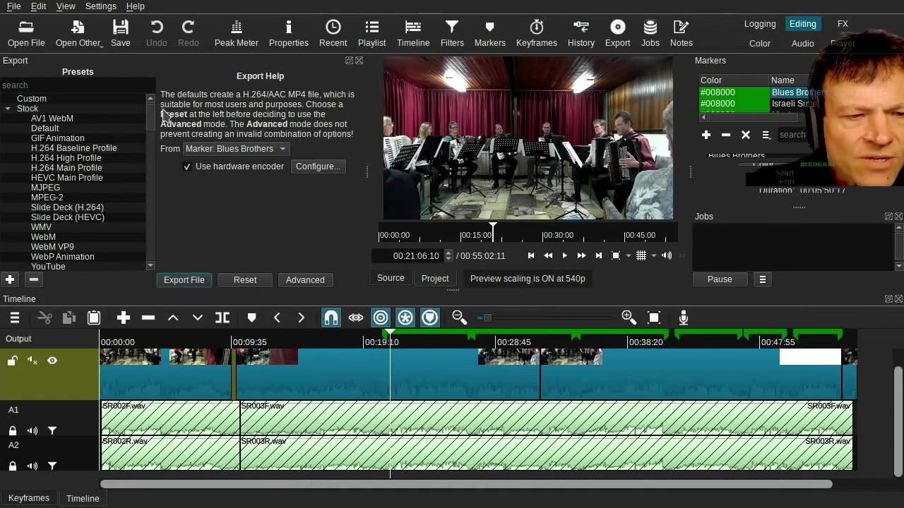
{"action": "scroll", "coordinate": [167, 127], "scroll_direction": "down", "scroll_amount": 2}
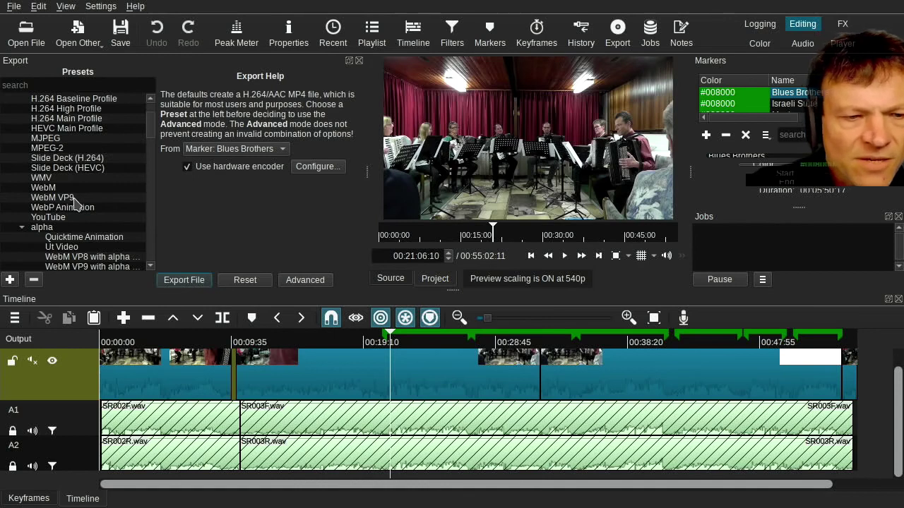
{"action": "left_click", "coordinate": [75, 198]}
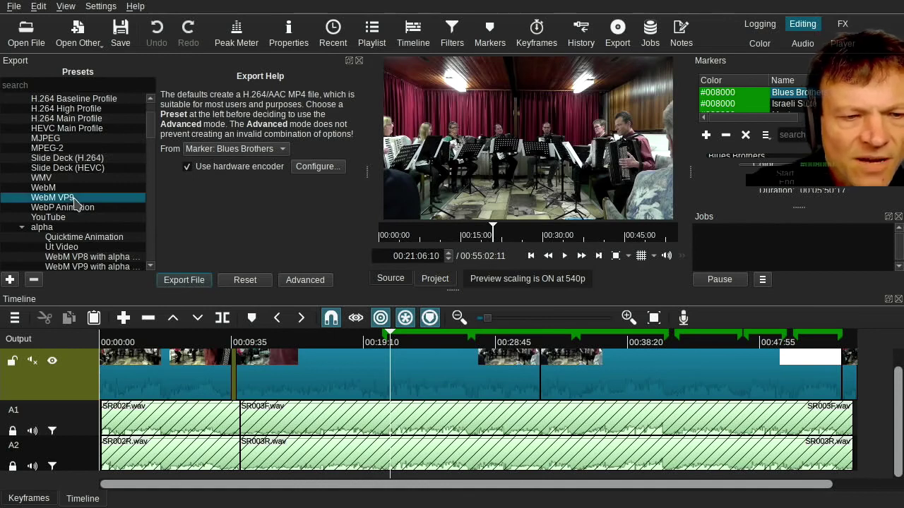
- Show the advanced settings of the WebM VP9 export and disable video in its codec options
{"action": "left_click", "coordinate": [311, 290]}
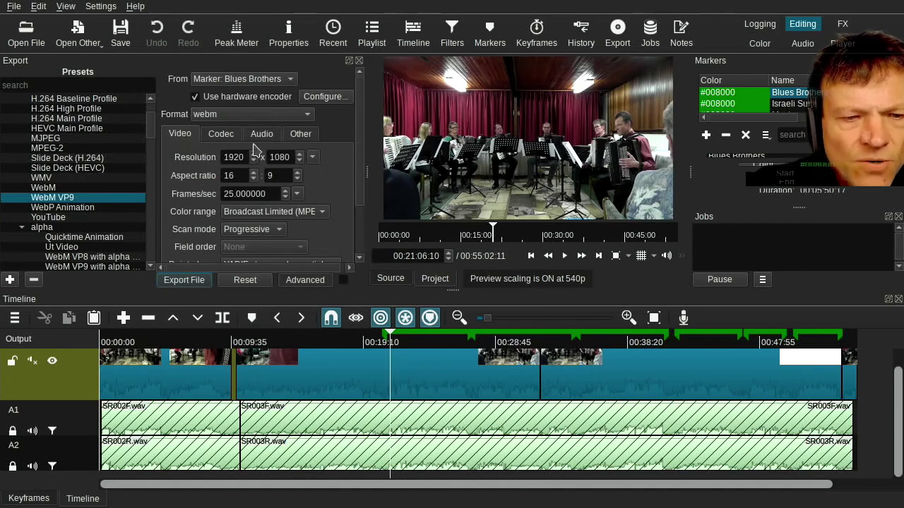
{"action": "left_click", "coordinate": [229, 139]}
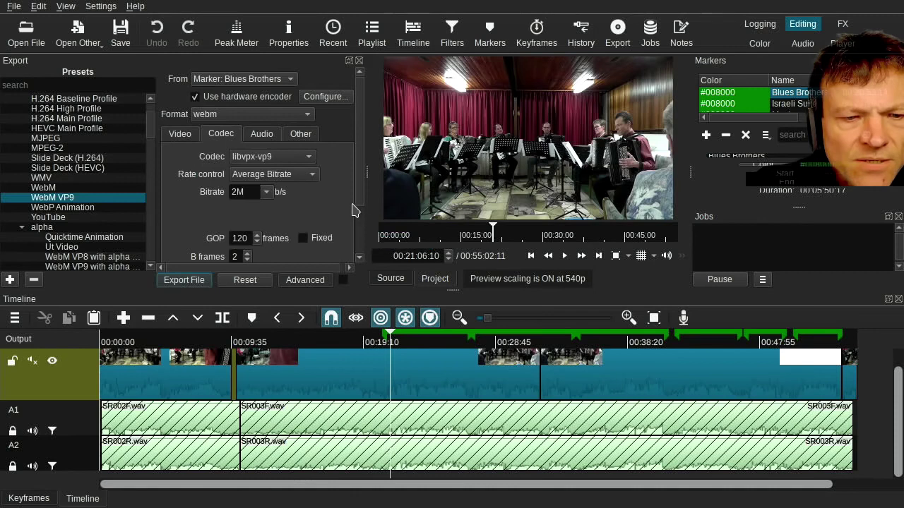
{"action": "left_click_drag", "start_coordinate": [361, 195], "coordinate": [361, 244]}
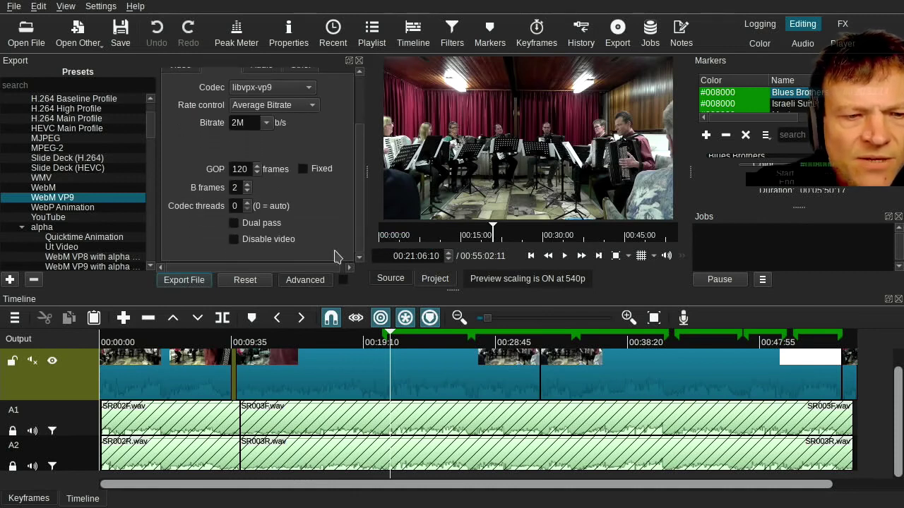
{"action": "left_click", "coordinate": [233, 241]}
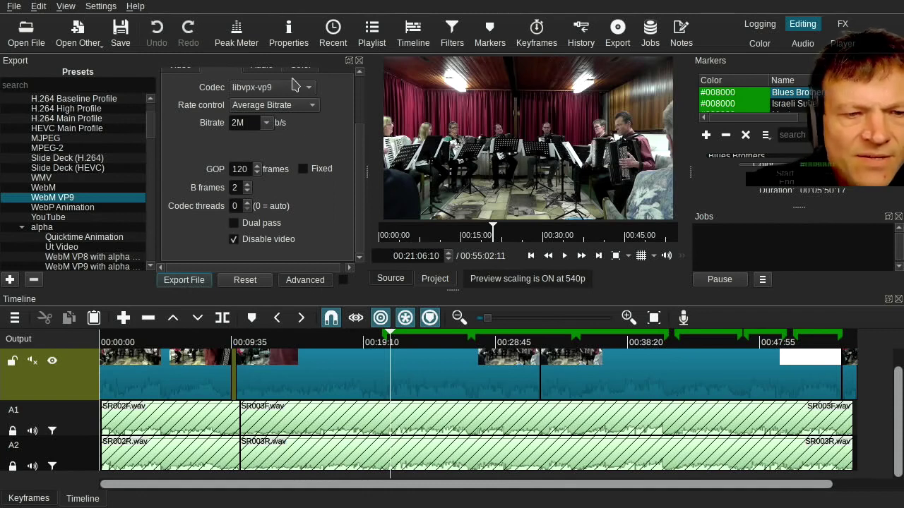
{"action": "scroll", "coordinate": [363, 191], "scroll_direction": "up", "scroll_amount": 1}
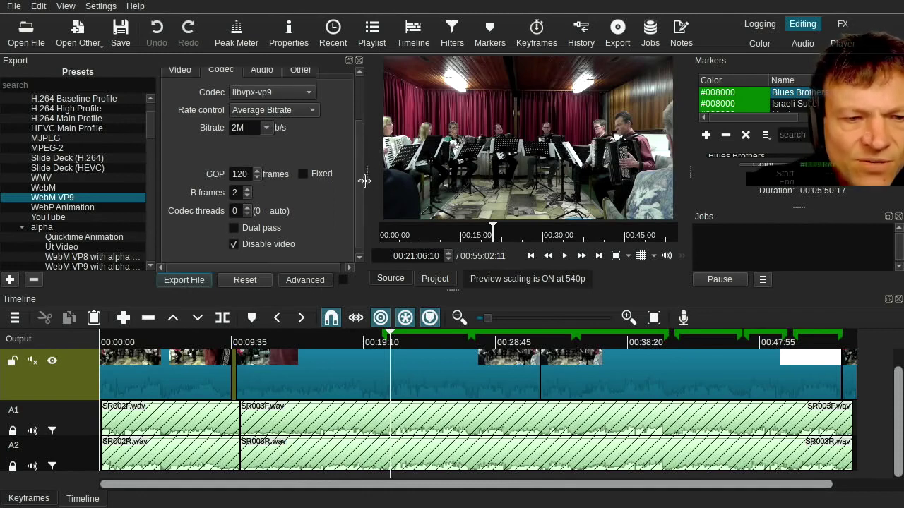
{"action": "scroll", "coordinate": [365, 169], "scroll_direction": "up", "scroll_amount": 2}
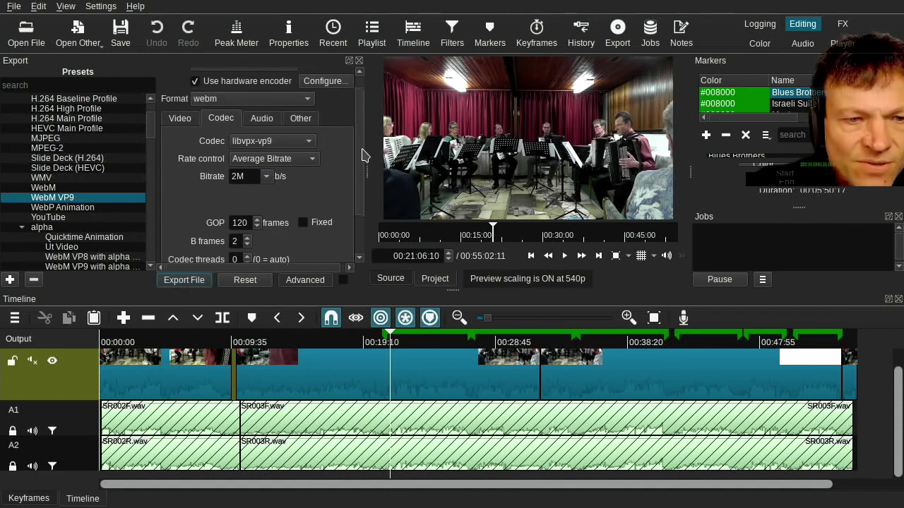
- Set the bitrate of the export's audio to 220k
{"action": "left_click", "coordinate": [263, 120]}
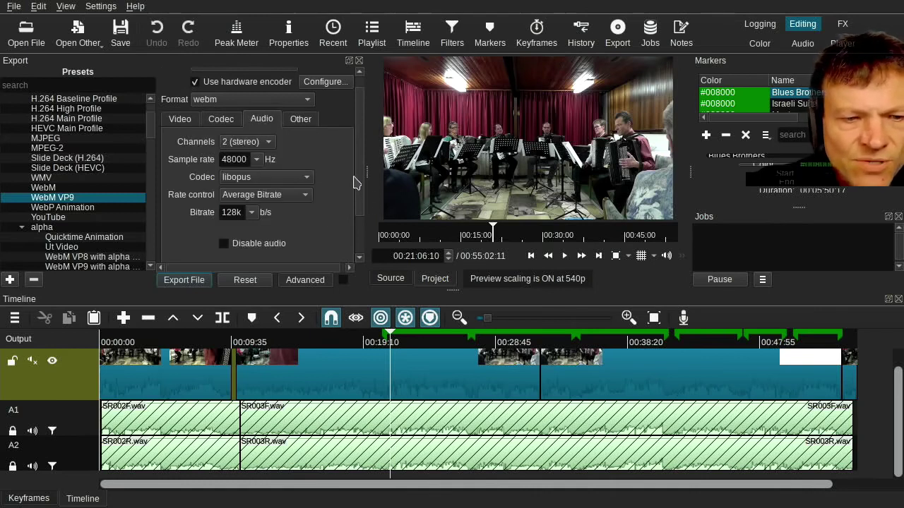
{"action": "left_click", "coordinate": [251, 212]}
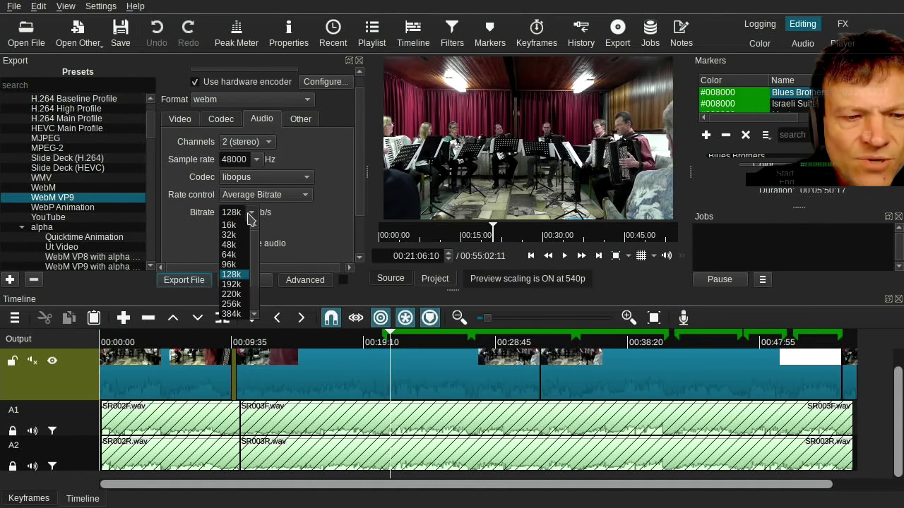
{"action": "left_click", "coordinate": [233, 294]}
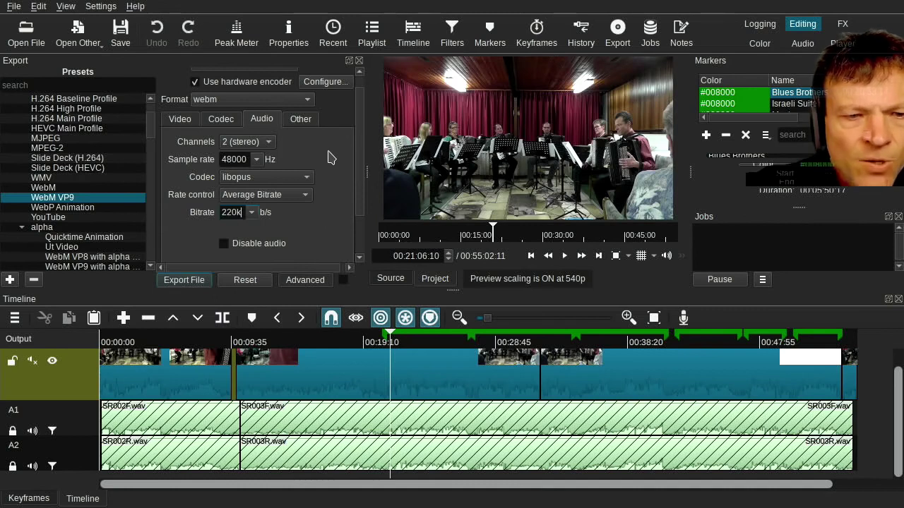
- Export the marker range as BluesBrothers.webm into the project folder, one level above clt
{"action": "left_click", "coordinate": [195, 287]}
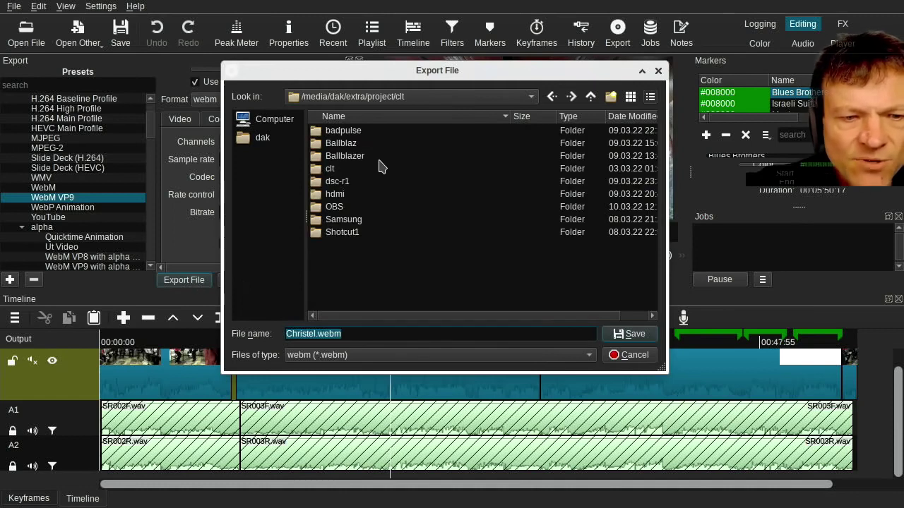
{"action": "left_click", "coordinate": [421, 99]}
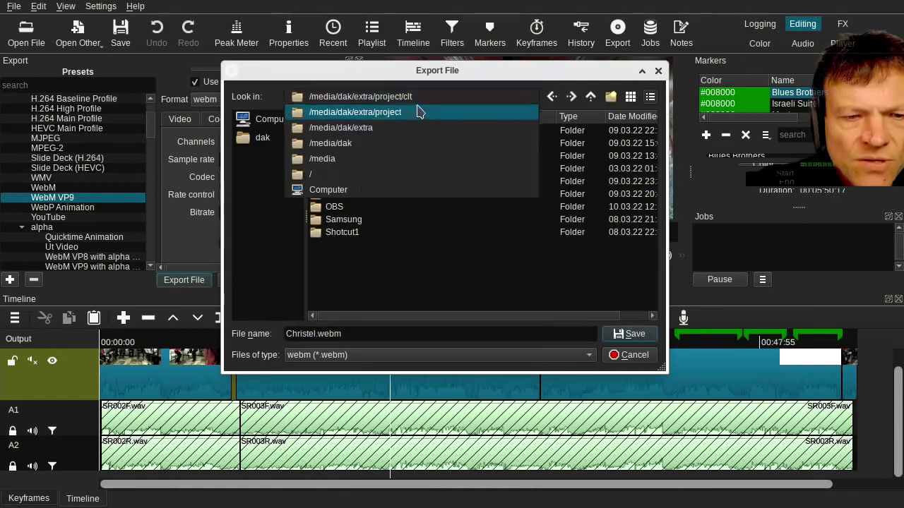
{"action": "left_click", "coordinate": [419, 110]}
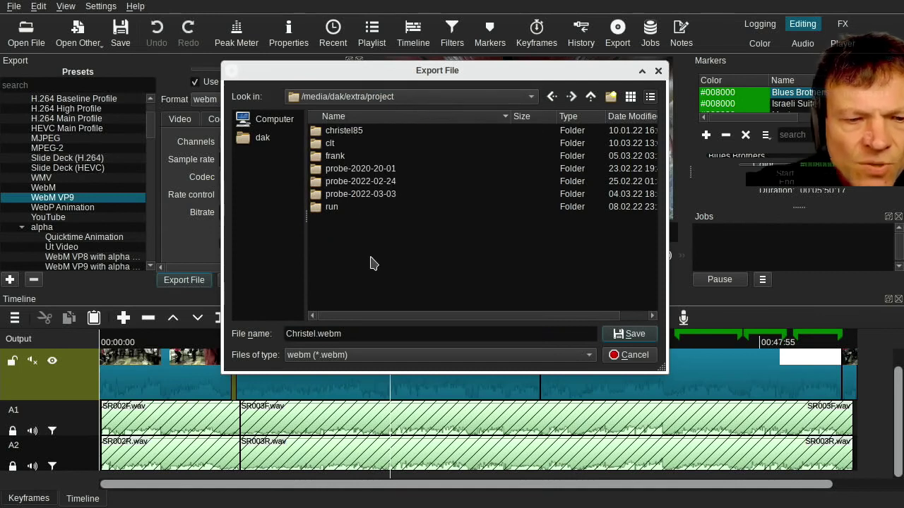
{"action": "triple_click", "coordinate": [346, 333]}
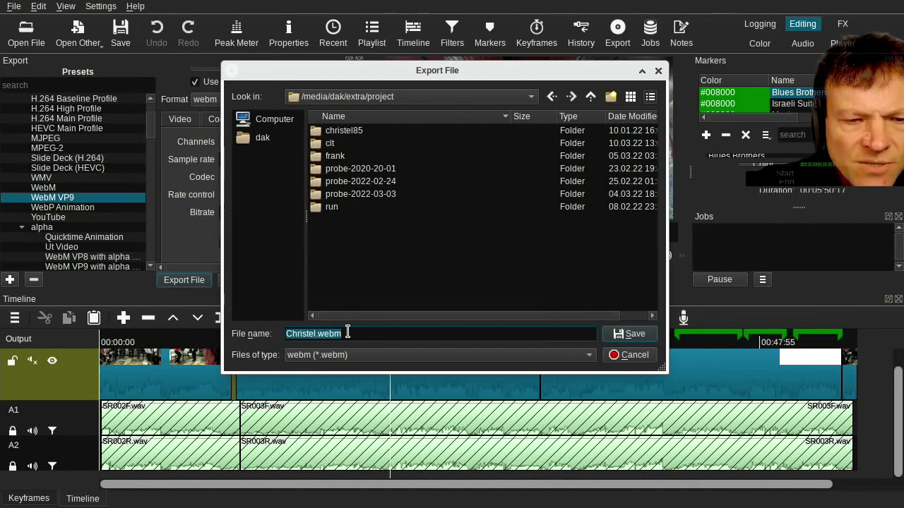
{"action": "type", "text": "BluesBrothe"}
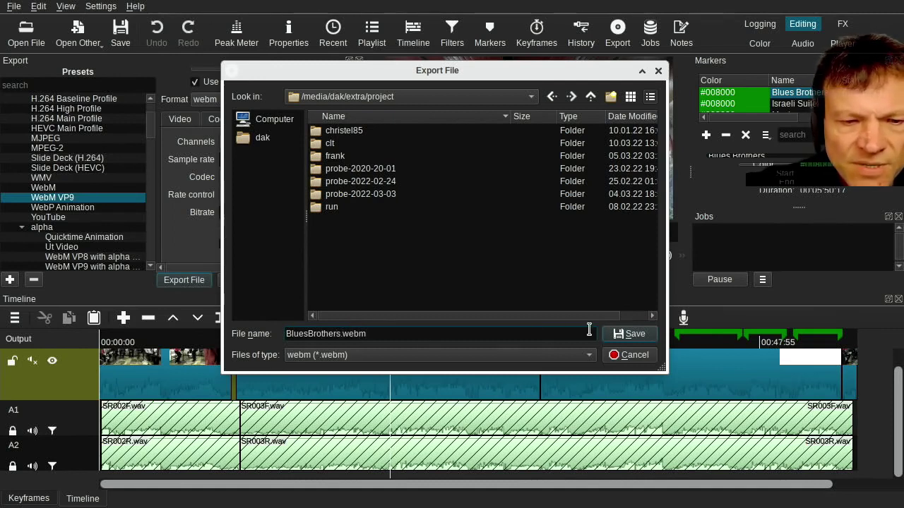
{"action": "left_click", "coordinate": [625, 336]}
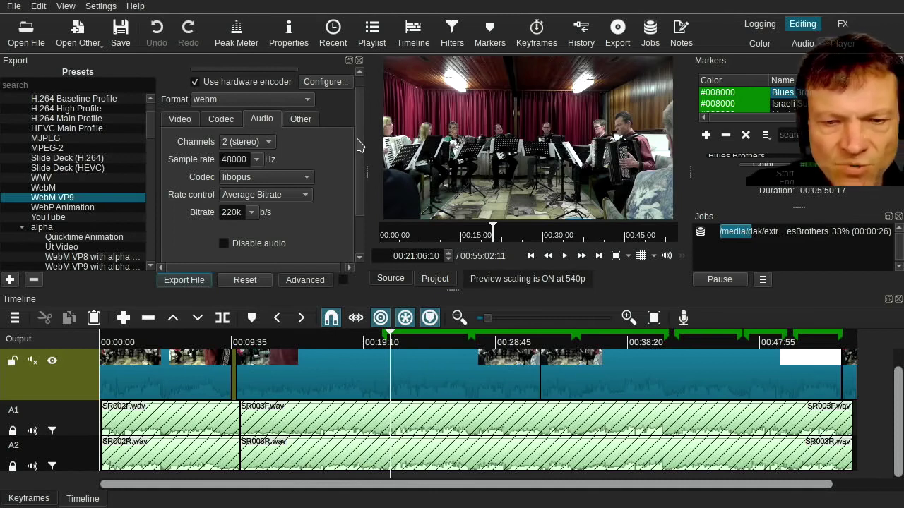
- Inspect the Gain / Volume filters of audio tracks A1 and A2 and switch to the Player layout
{"action": "scroll", "coordinate": [357, 146], "scroll_direction": "up", "scroll_amount": 1}
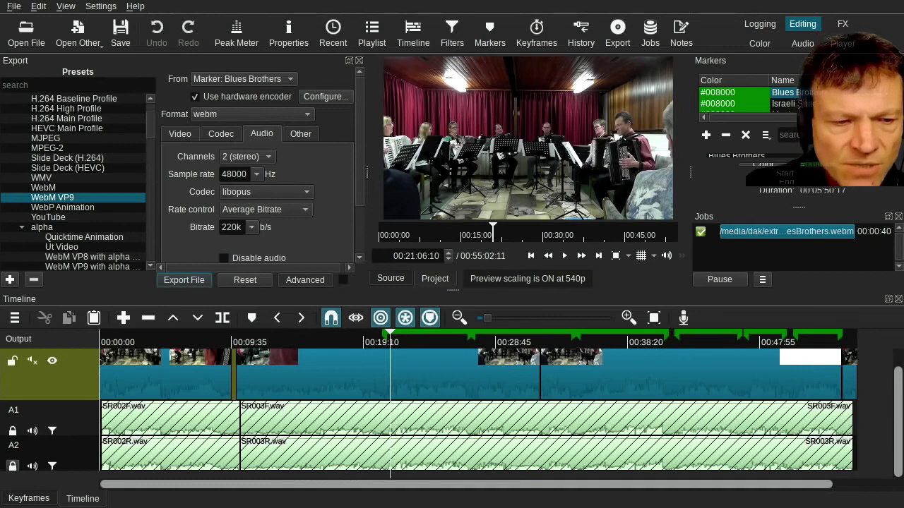
{"action": "left_click", "coordinate": [52, 434]}
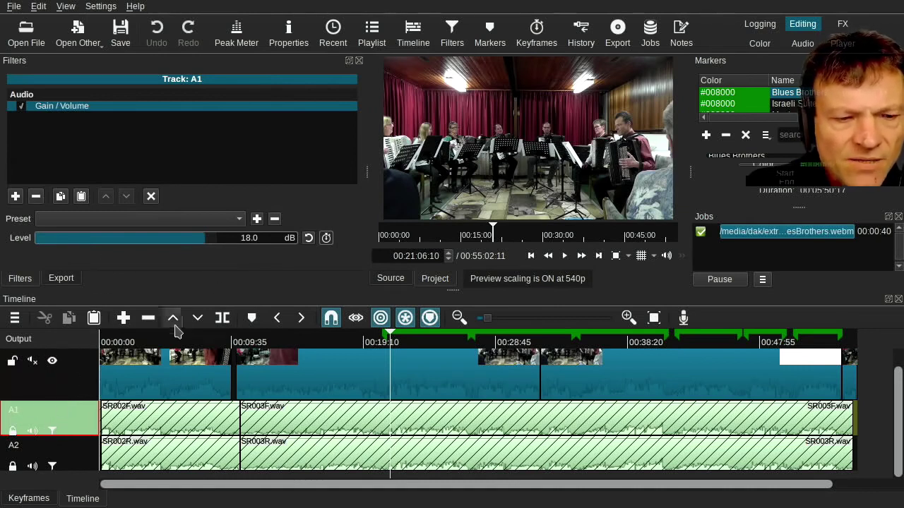
{"action": "left_click", "coordinate": [52, 466]}
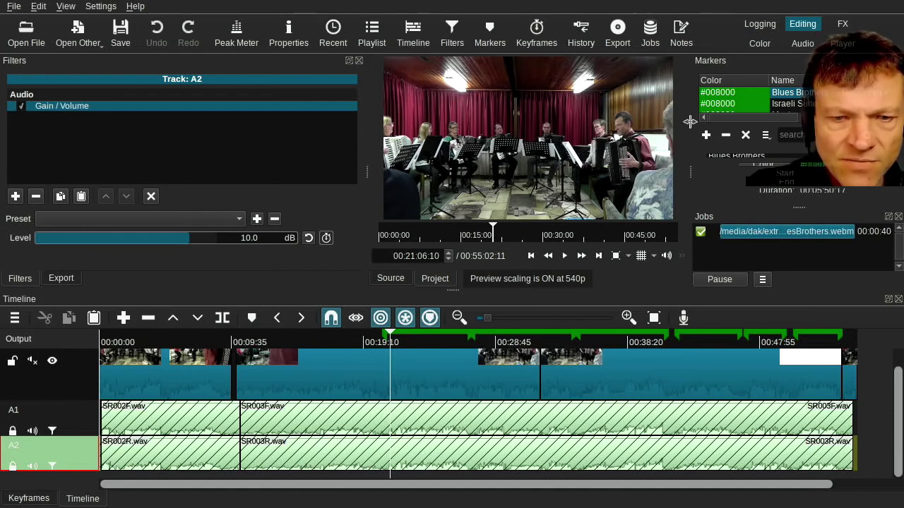
{"action": "left_click", "coordinate": [847, 45]}
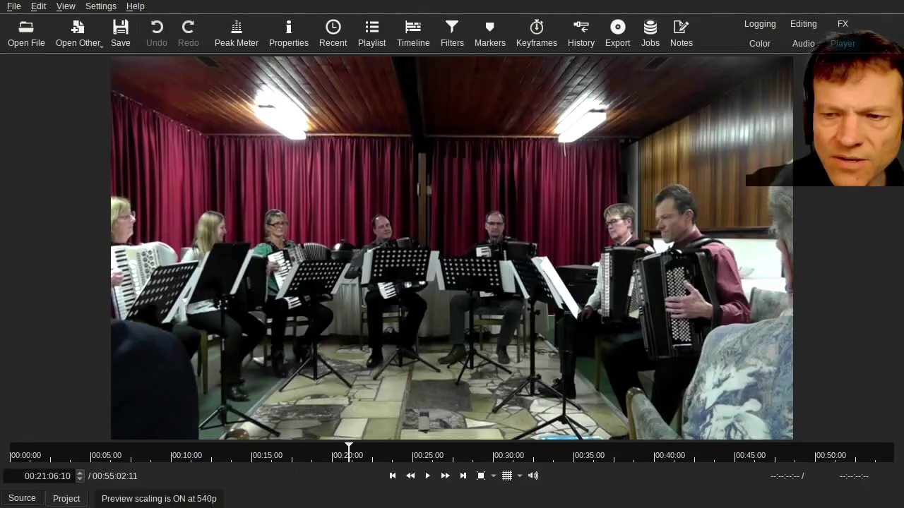
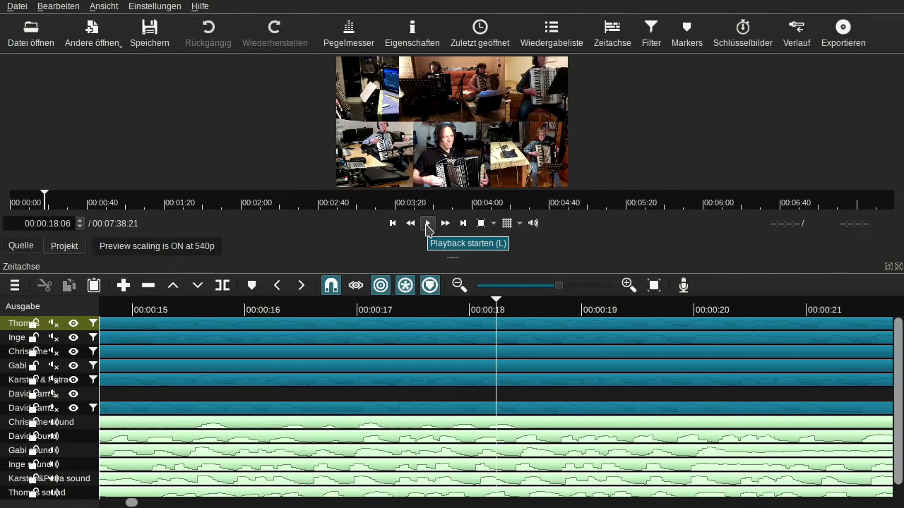
- Play a few seconds of the multi-camera accordion project and hide all seven video tracks
{"action": "left_click", "coordinate": [427, 225]}
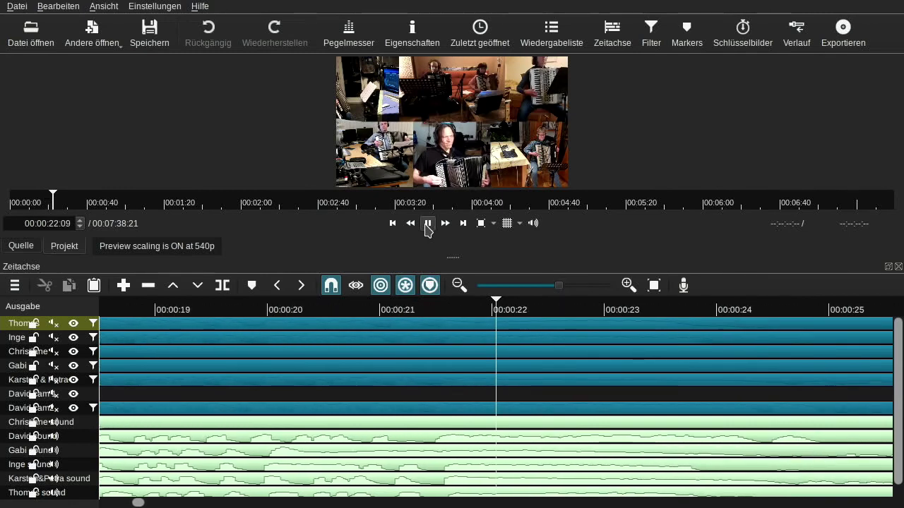
{"action": "left_click", "coordinate": [427, 225]}
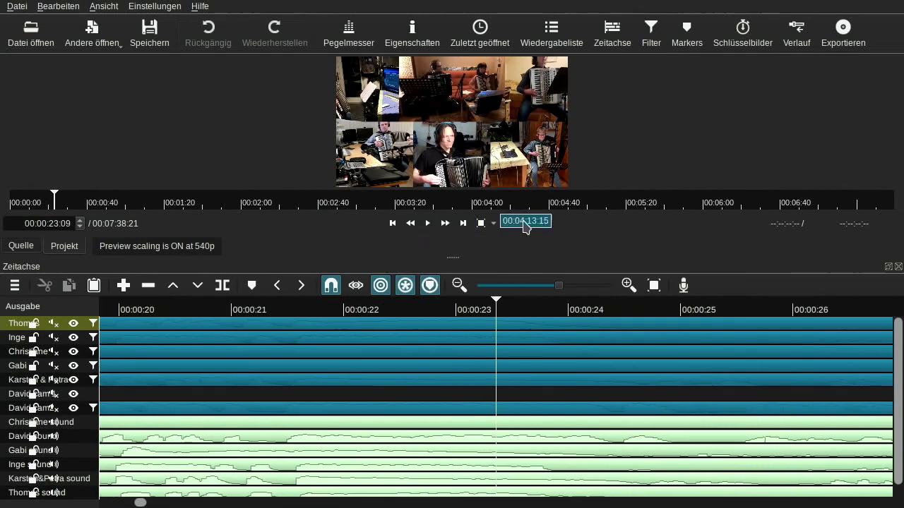
{"action": "left_click", "coordinate": [74, 324]}
{"action": "left_click", "coordinate": [73, 338]}
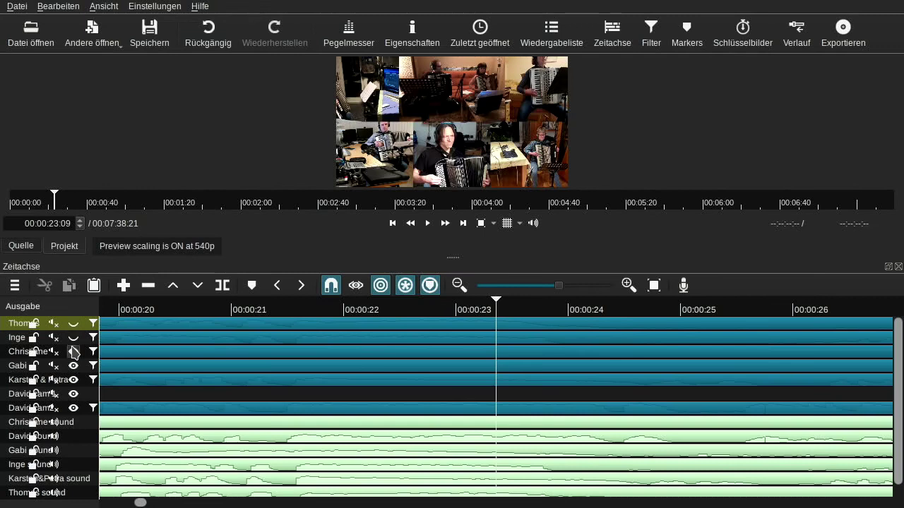
{"action": "left_click", "coordinate": [73, 352]}
{"action": "left_click", "coordinate": [73, 366]}
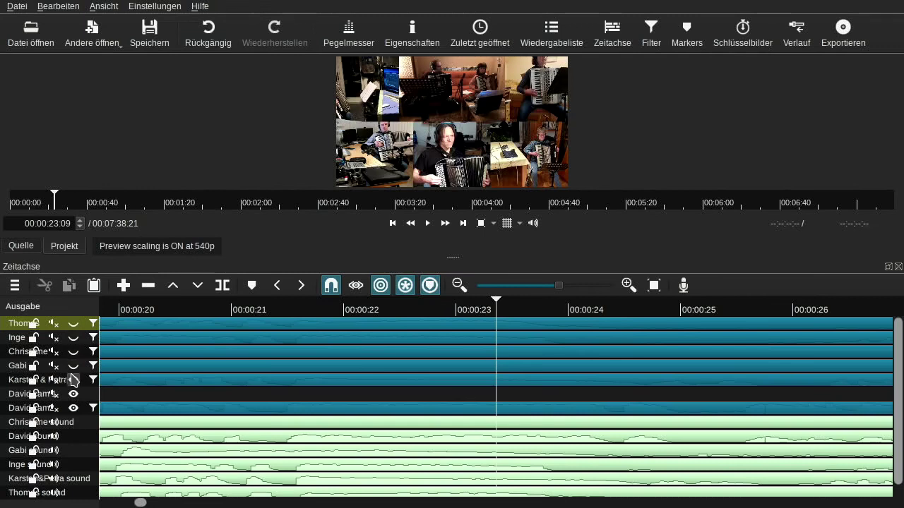
{"action": "left_click", "coordinate": [74, 379]}
{"action": "left_click", "coordinate": [73, 394]}
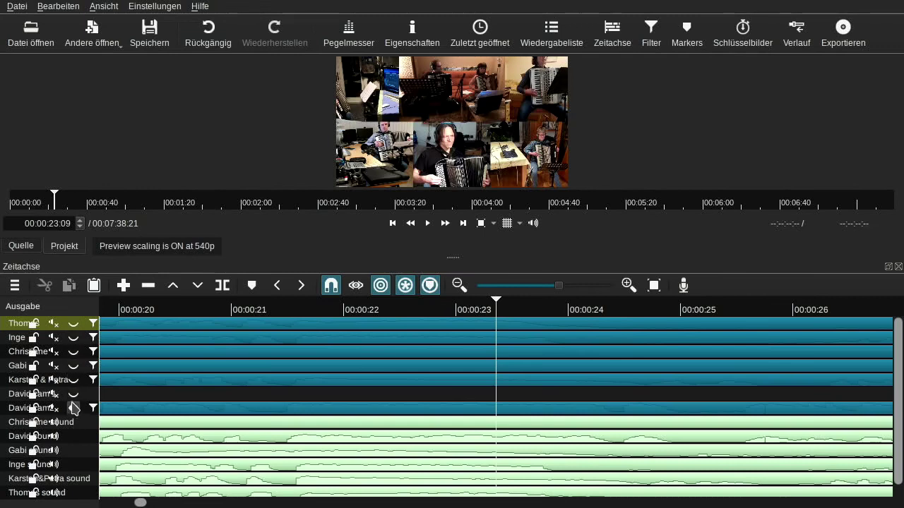
{"action": "left_click", "coordinate": [73, 409]}
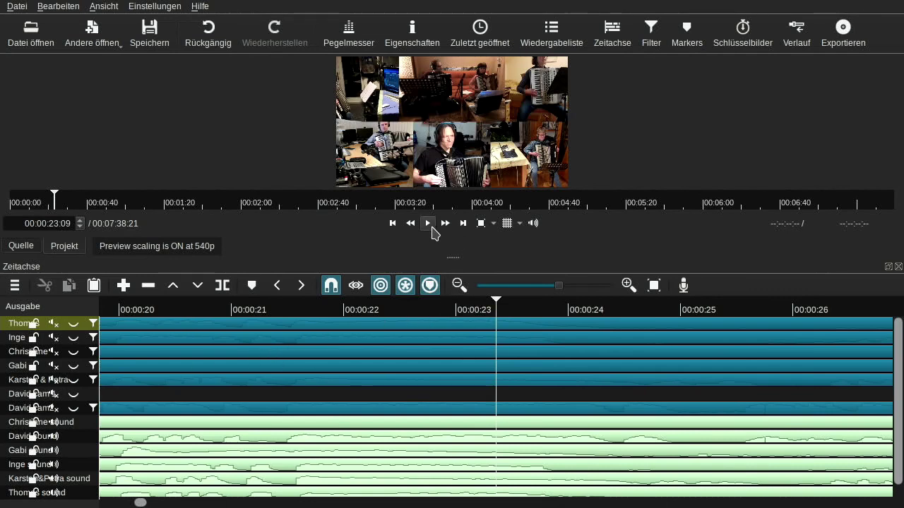
- Play two short passages of the accordion project with its video tracks hidden, pausing after each
{"action": "left_click", "coordinate": [428, 223]}
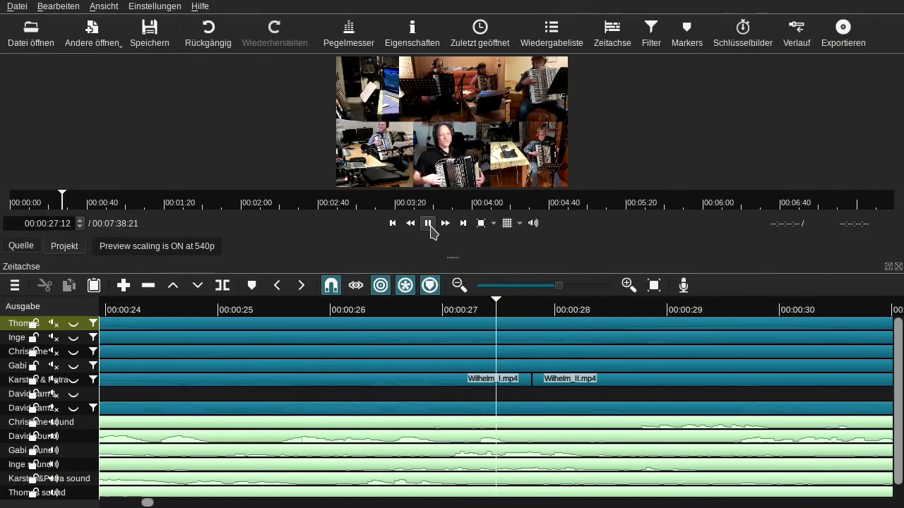
{"action": "left_click", "coordinate": [428, 223]}
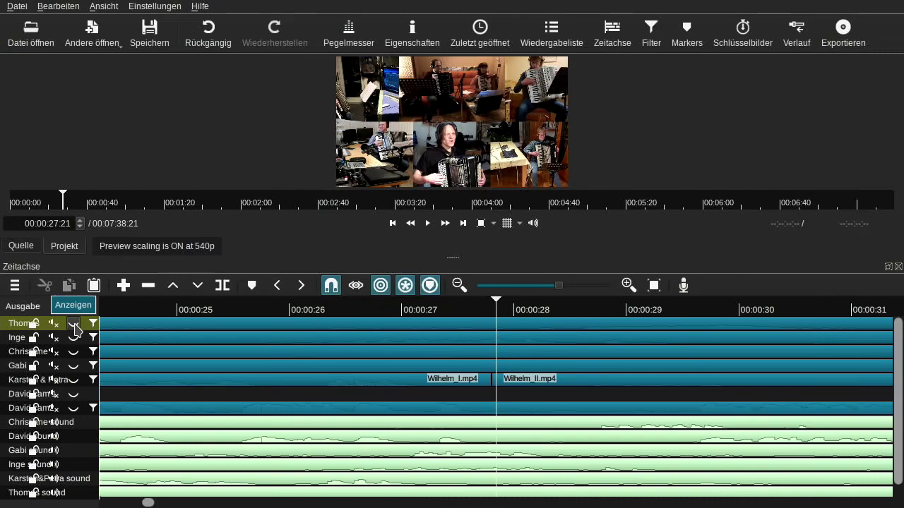
{"action": "mouse_move", "coordinate": [898, 401]}
{"action": "left_mouse_down"}
{"action": "mouse_move", "coordinate": [901, 425]}
{"action": "mouse_move", "coordinate": [901, 417]}
{"action": "left_mouse_up"}
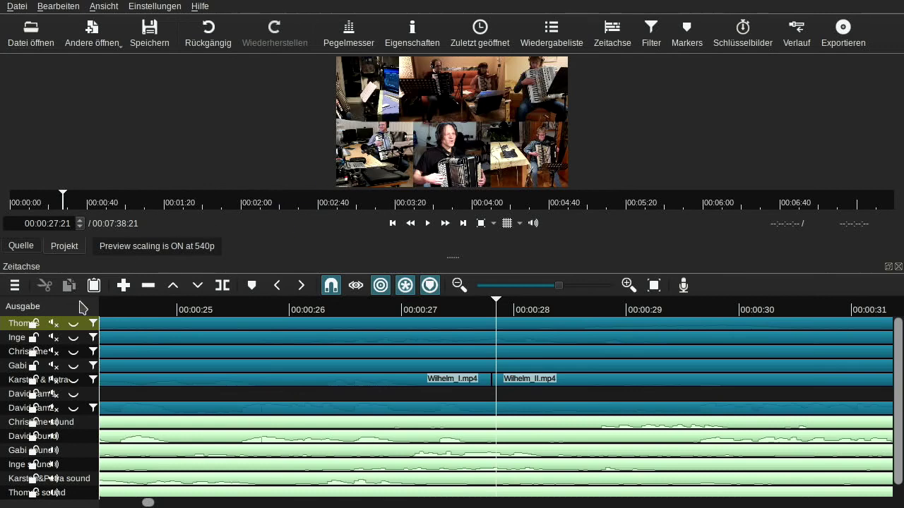
{"action": "left_click", "coordinate": [428, 224]}
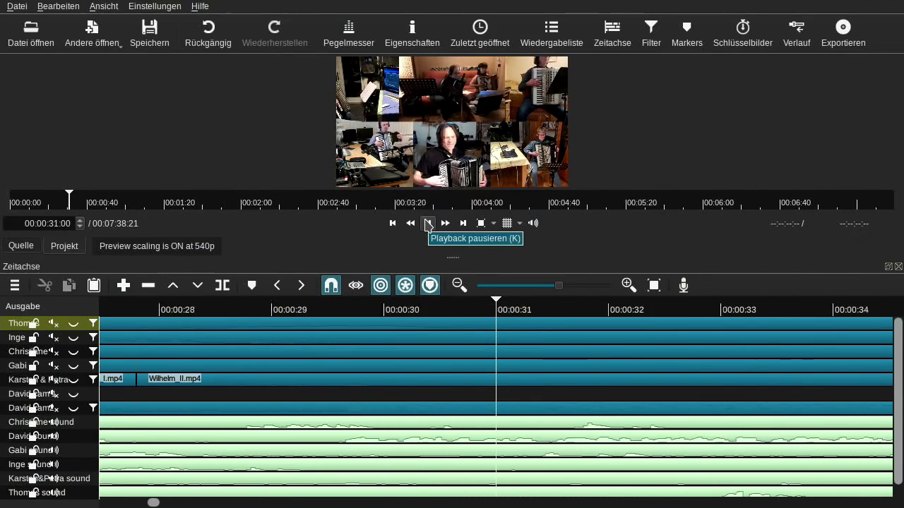
{"action": "left_click", "coordinate": [426, 225]}
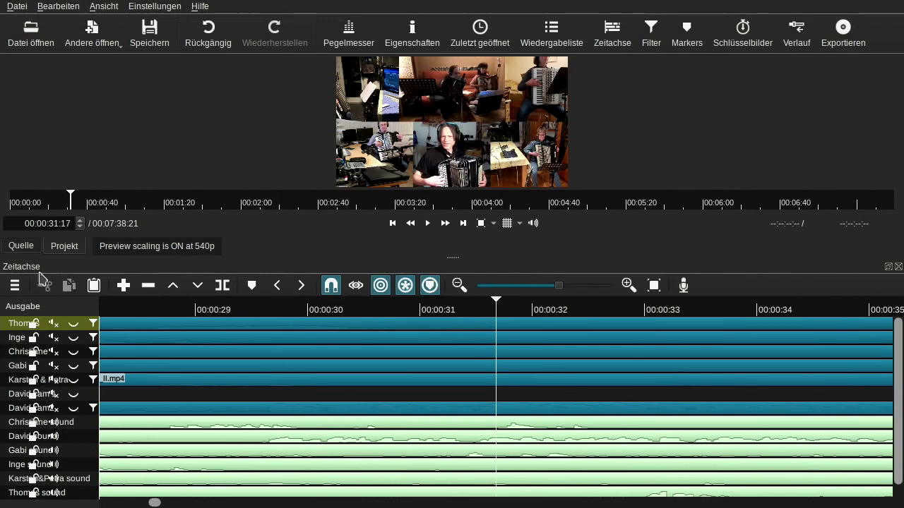
- Make all seven hidden video tracks visible again
{"action": "left_click", "coordinate": [73, 325]}
{"action": "left_click", "coordinate": [73, 337]}
{"action": "left_click", "coordinate": [73, 352]}
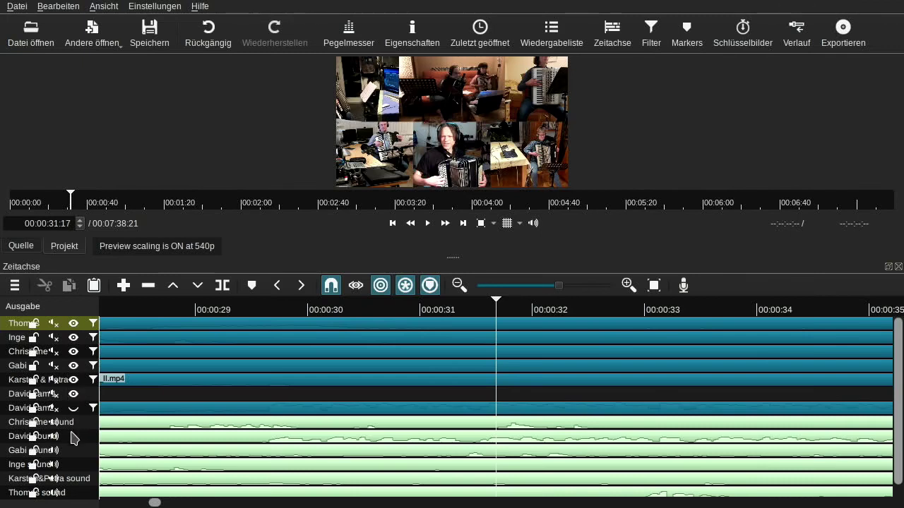
{"action": "left_click", "coordinate": [74, 394]}
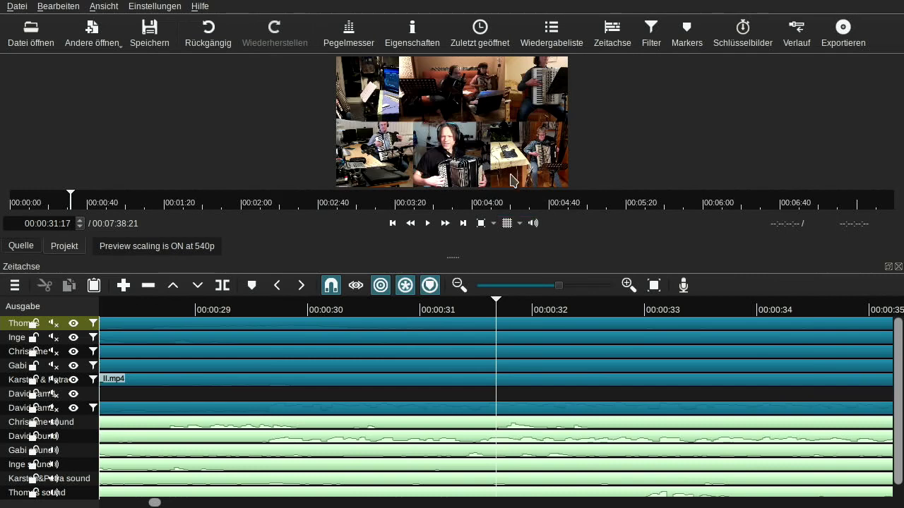
- Open the filters of the topmost video track to examine how its picture is placed
{"action": "left_click", "coordinate": [92, 325]}
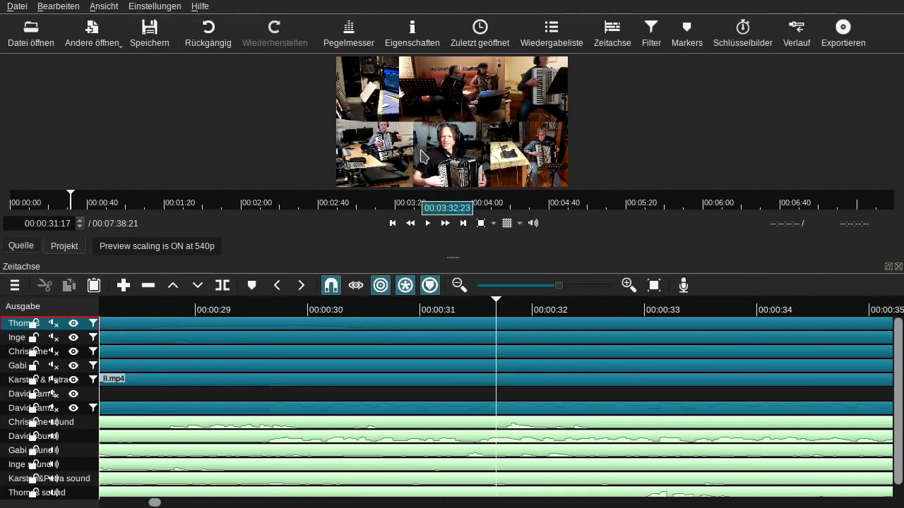
{"action": "left_click", "coordinate": [650, 36]}
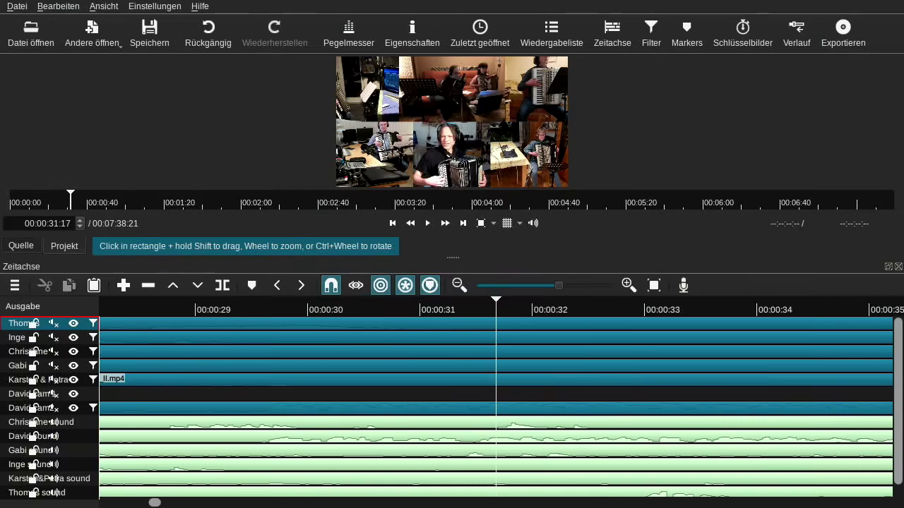
- Examine the filters of the four topmost video tracks one after another, closing the filter view at the end
{"action": "left_click_drag", "start_coordinate": [0, 226], "coordinate": [109, 226]}
{"action": "left_click_drag", "start_coordinate": [144, 130], "coordinate": [218, 74]}
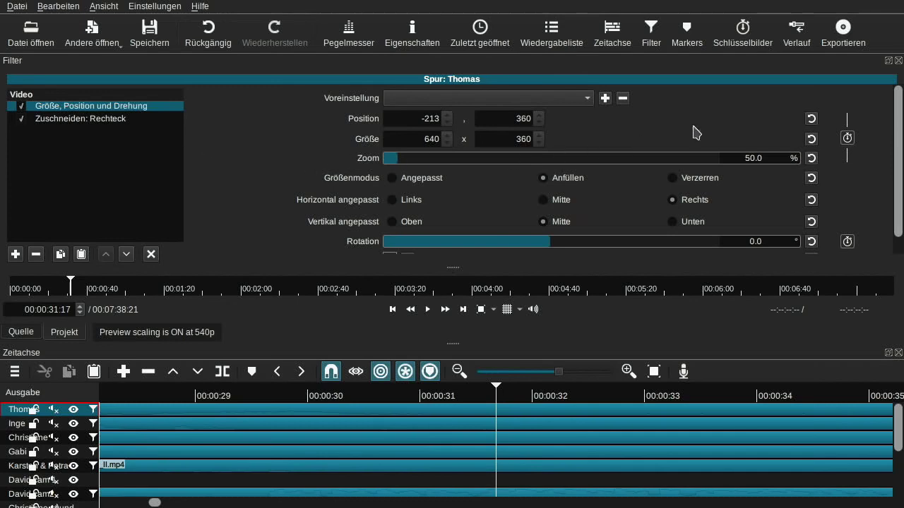
{"action": "left_click", "coordinate": [898, 60]}
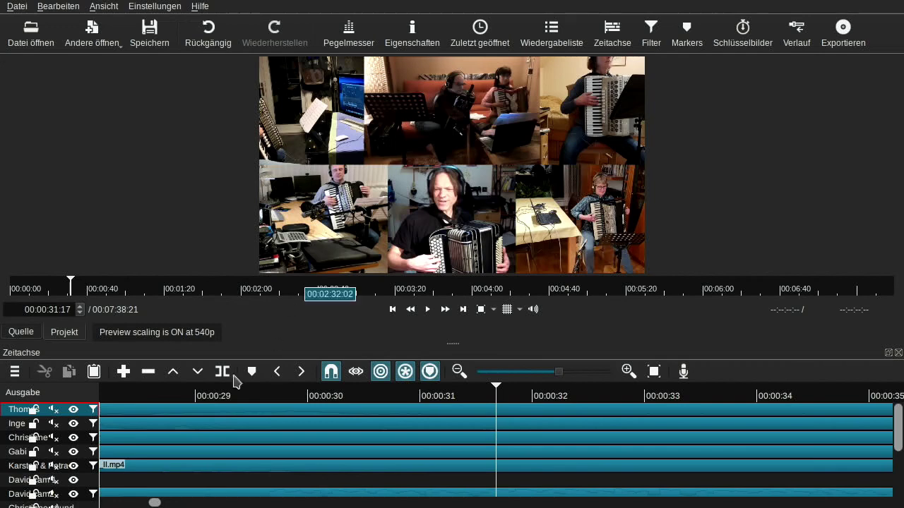
{"action": "left_click", "coordinate": [92, 424]}
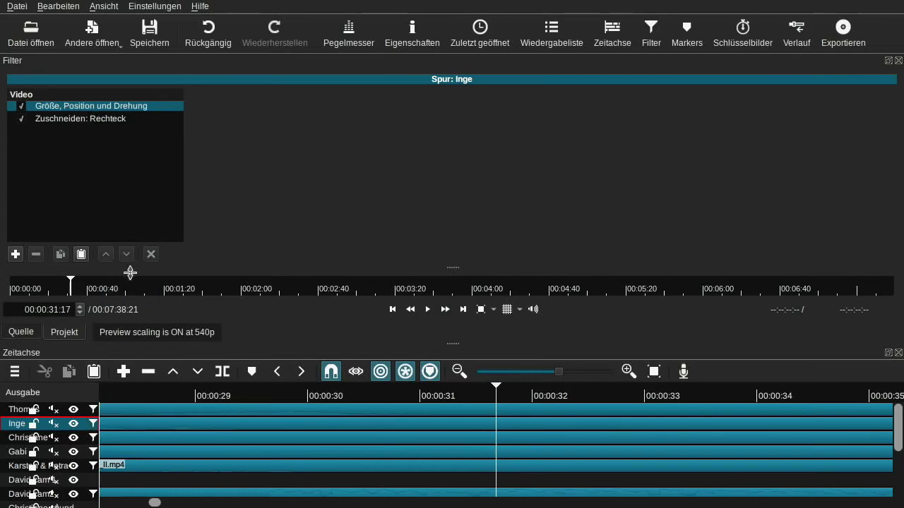
{"action": "left_click", "coordinate": [94, 439]}
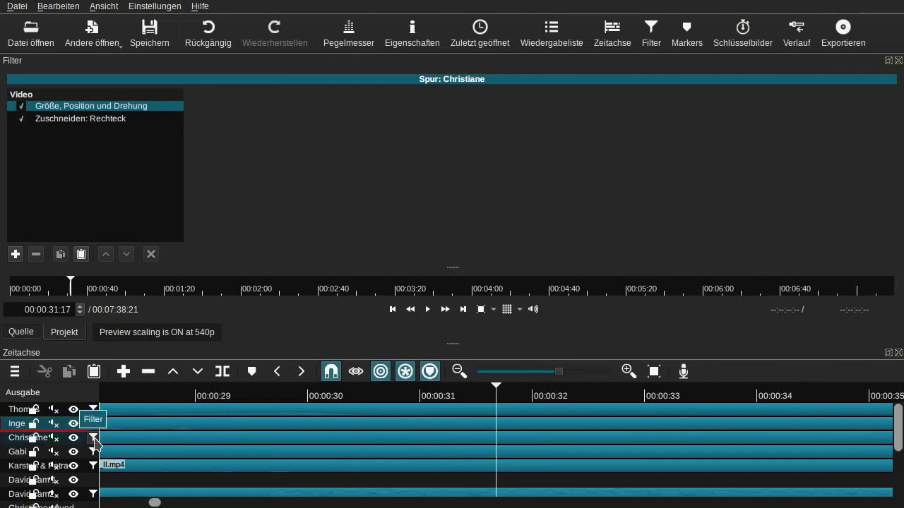
{"action": "left_click", "coordinate": [93, 451]}
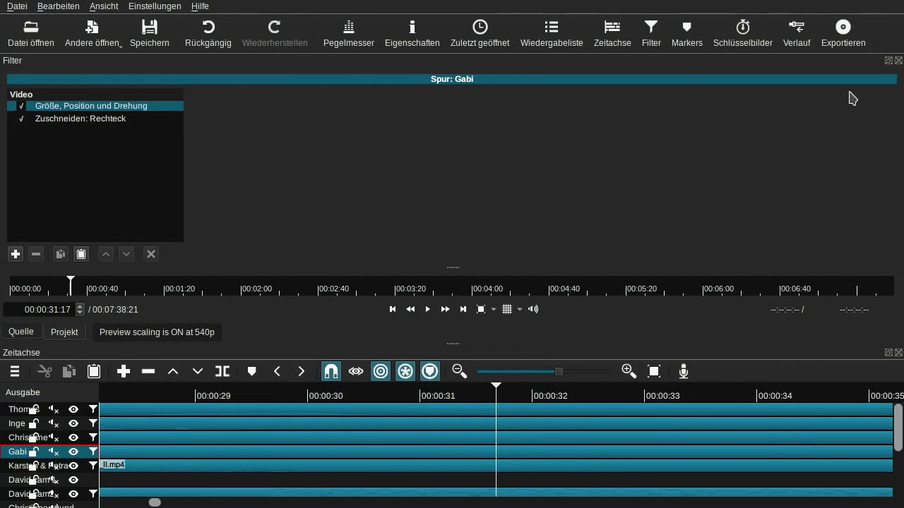
{"action": "left_click", "coordinate": [898, 60]}
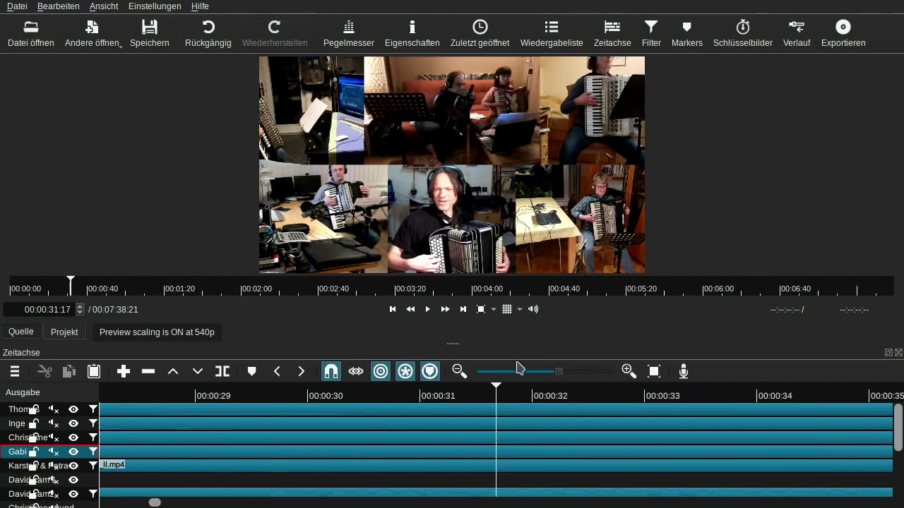
- Fit the whole accordion project into the timeline and play it with the lower sound tracks in view
{"action": "left_click", "coordinate": [651, 373]}
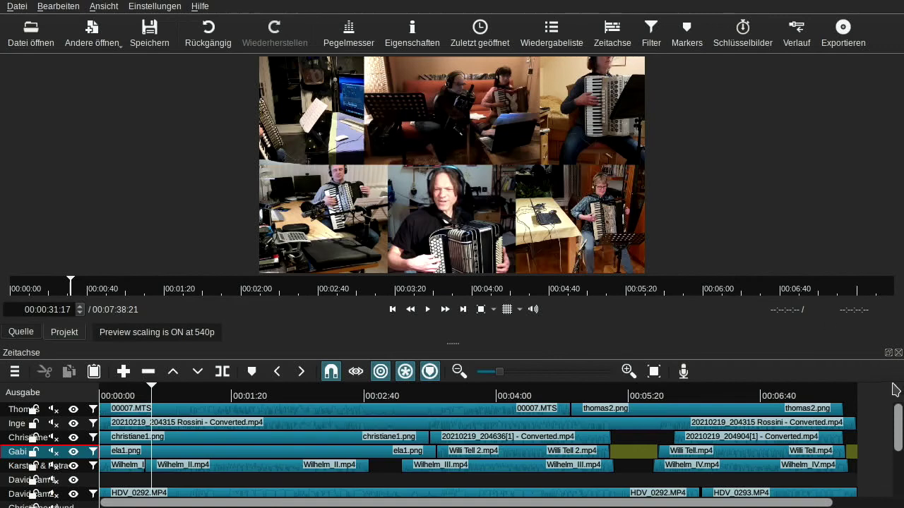
{"action": "left_click_drag", "start_coordinate": [899, 420], "coordinate": [891, 492]}
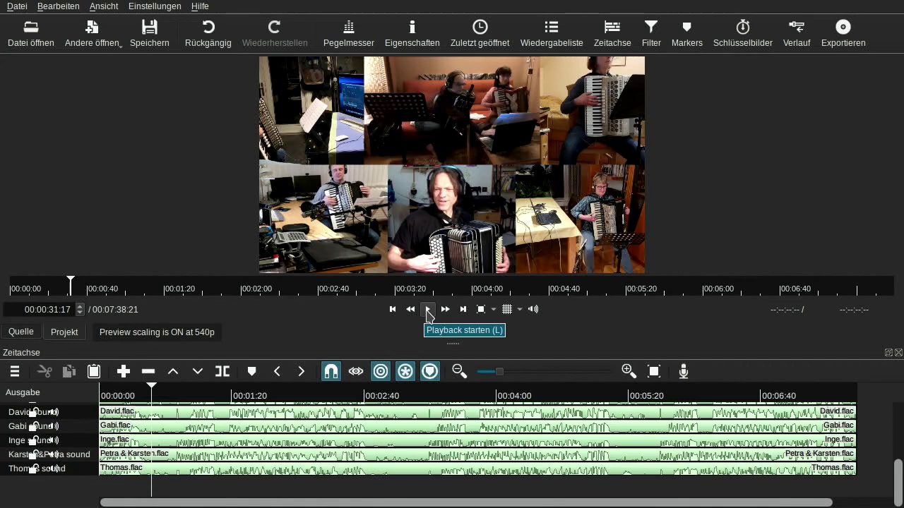
{"action": "left_click", "coordinate": [428, 316]}
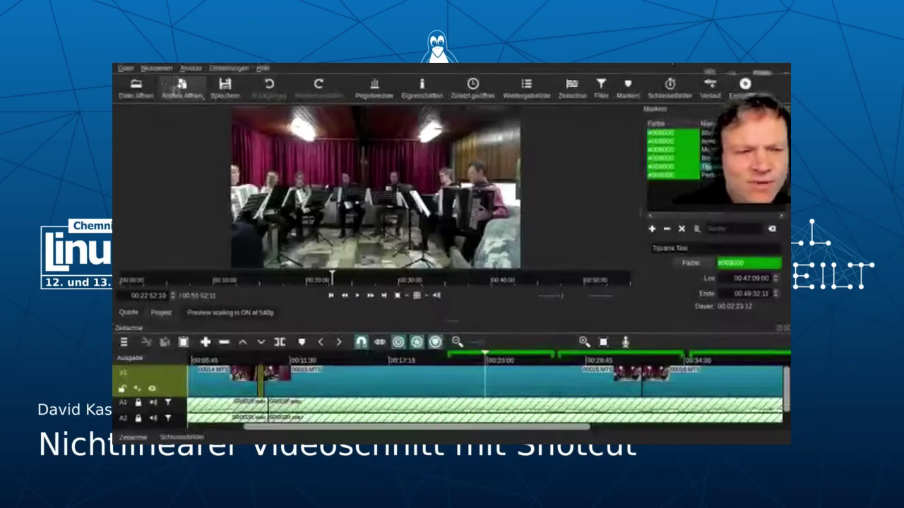
- Try a new text clip with the preset for a black background (#FF000000)
{"action": "left_click", "coordinate": [182, 86]}
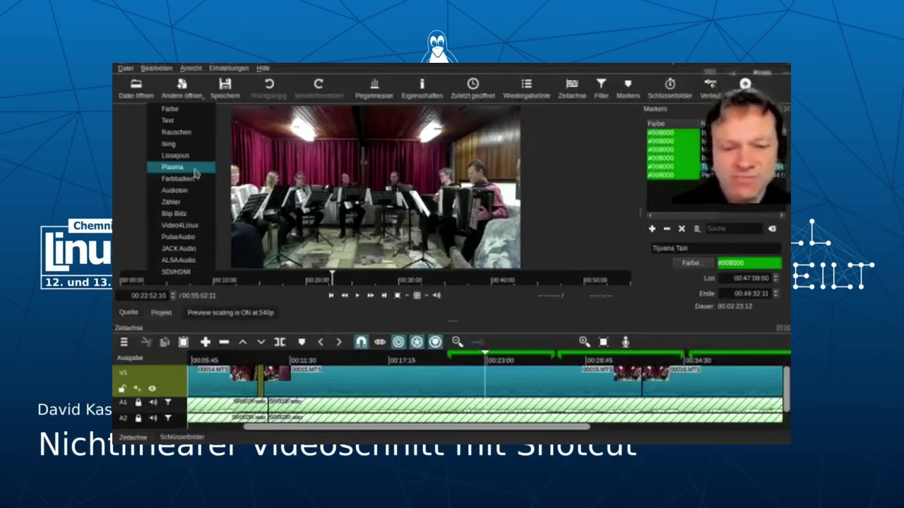
{"action": "left_click", "coordinate": [184, 100]}
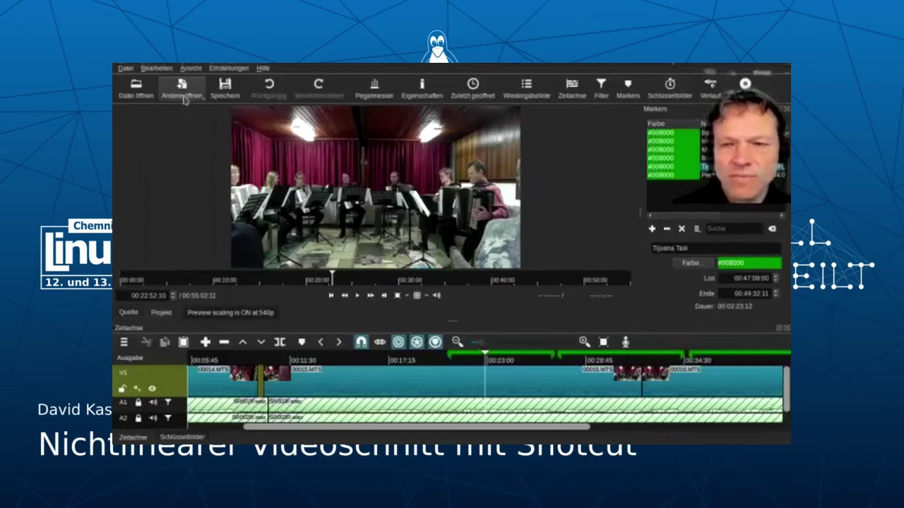
{"action": "left_click", "coordinate": [183, 90]}
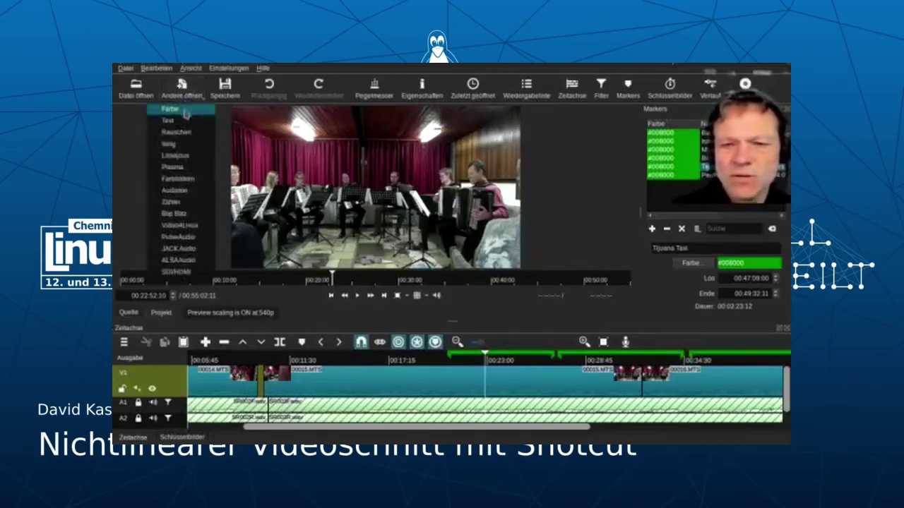
{"action": "left_click", "coordinate": [186, 122]}
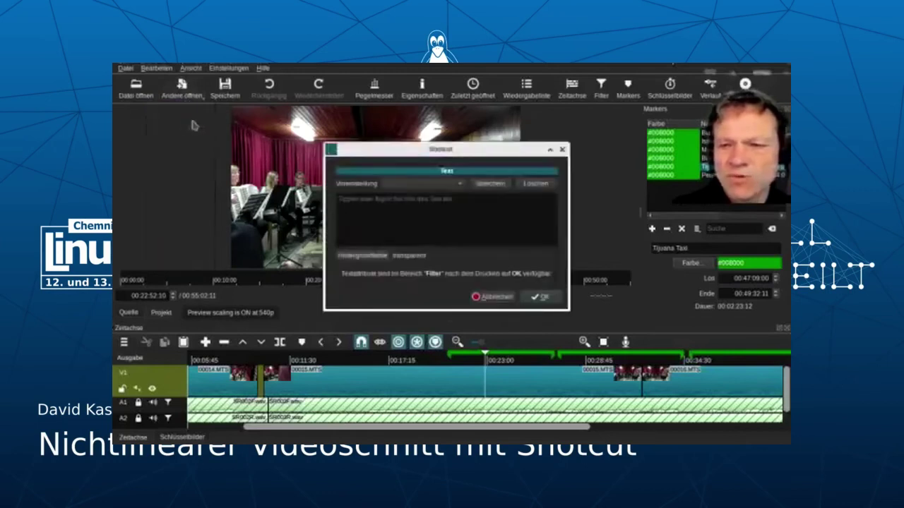
{"action": "left_click", "coordinate": [453, 187]}
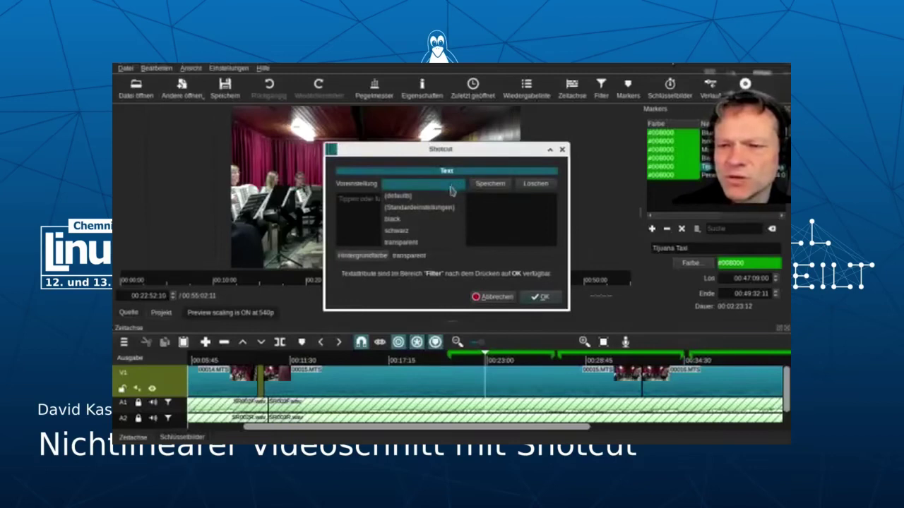
{"action": "left_click", "coordinate": [452, 188]}
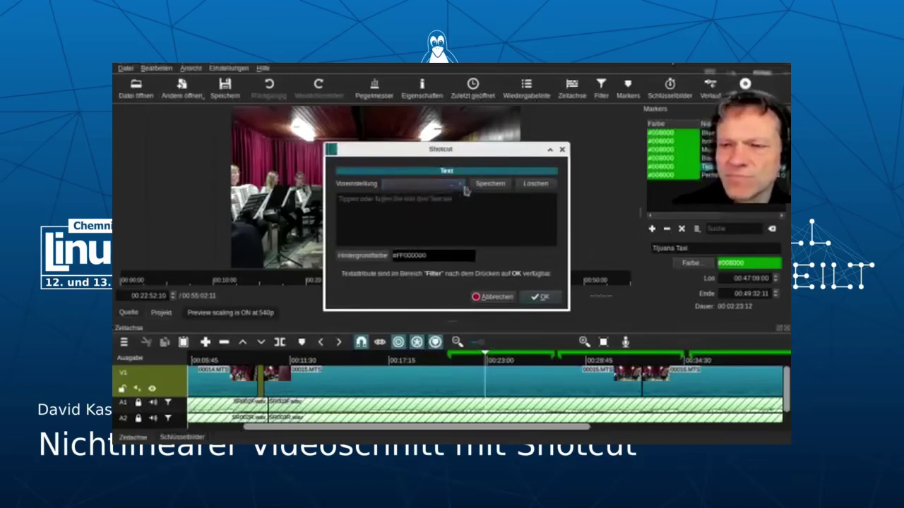
{"action": "left_click", "coordinate": [561, 150]}
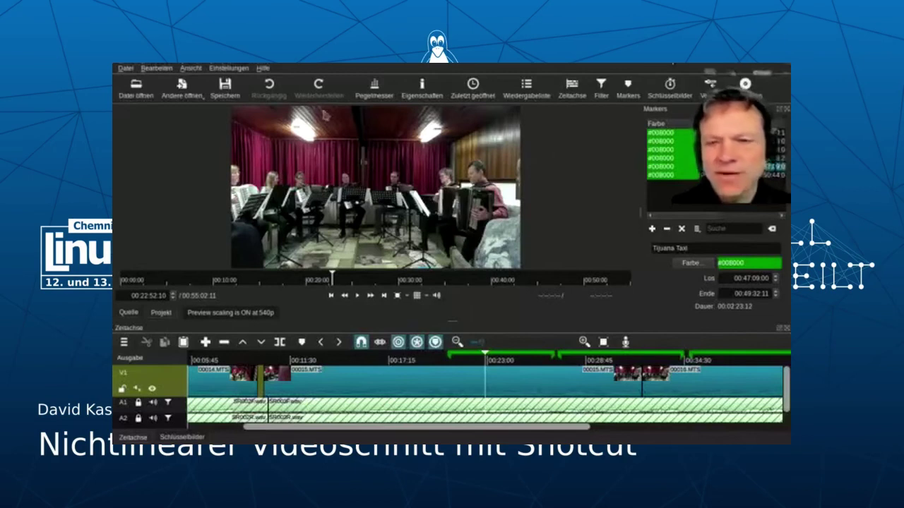
- Show the keyframes view and add the video filter Größe, Position und Drehung to track V1
{"action": "left_click", "coordinate": [671, 91]}
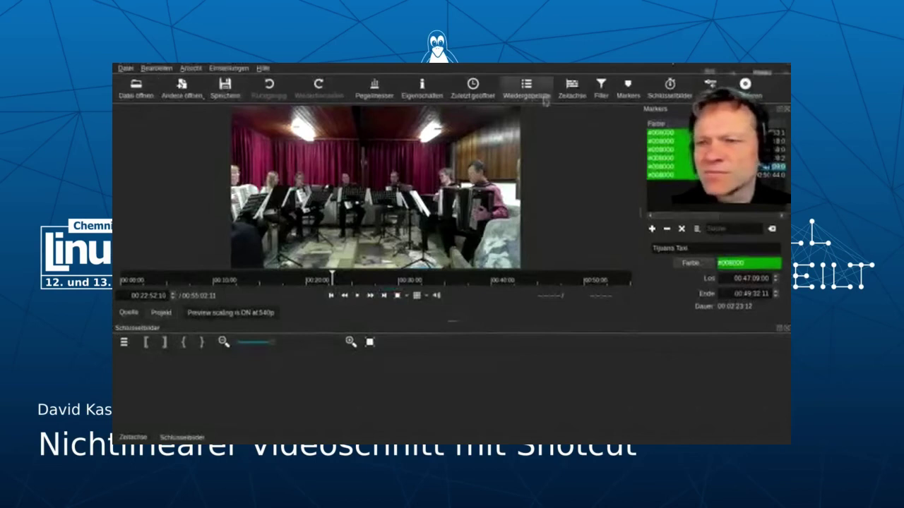
{"action": "left_click", "coordinate": [600, 89]}
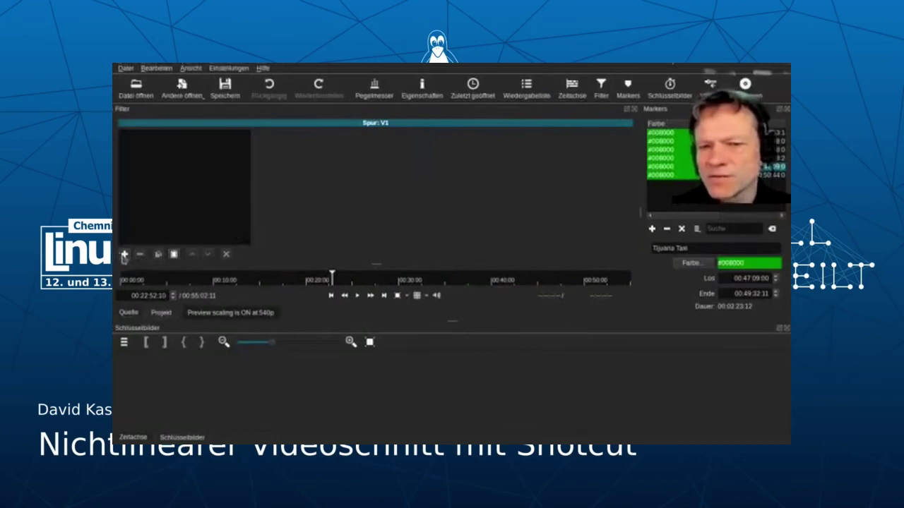
{"action": "left_click", "coordinate": [124, 254]}
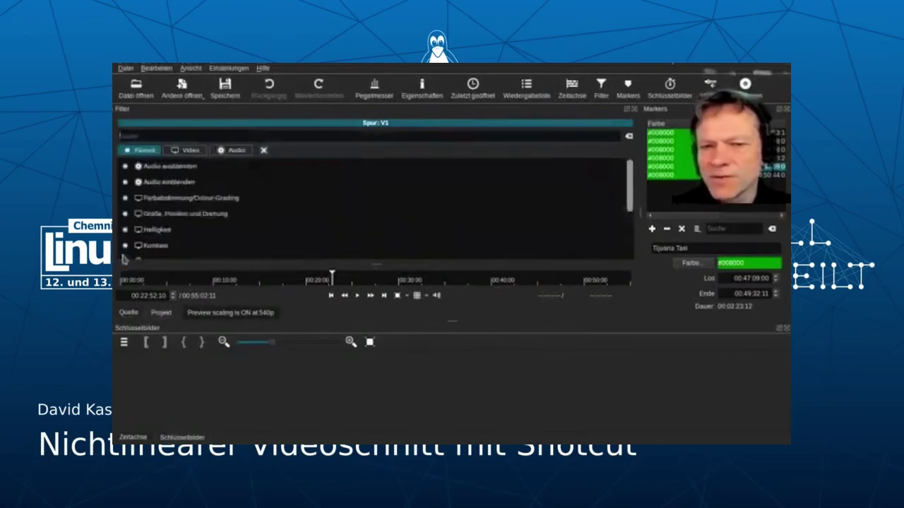
{"action": "left_click", "coordinate": [180, 151]}
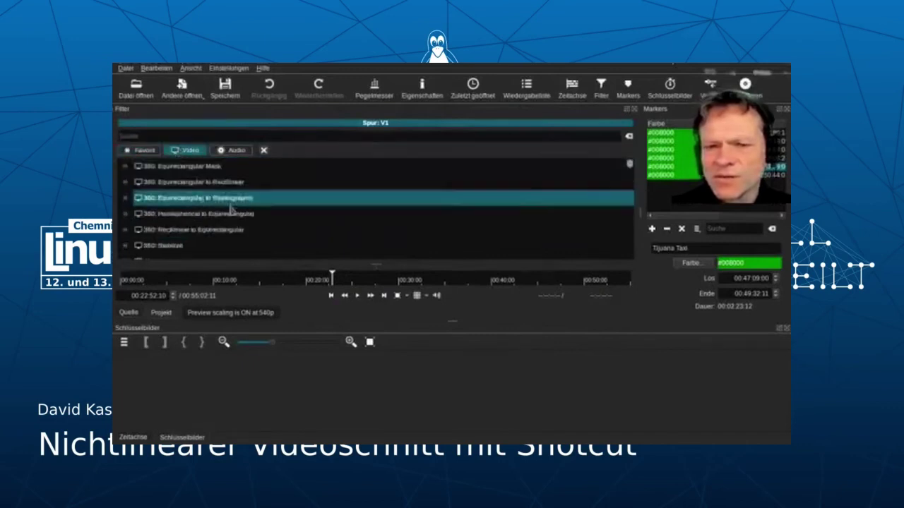
{"action": "scroll", "coordinate": [233, 233], "scroll_direction": "down", "scroll_amount": 10}
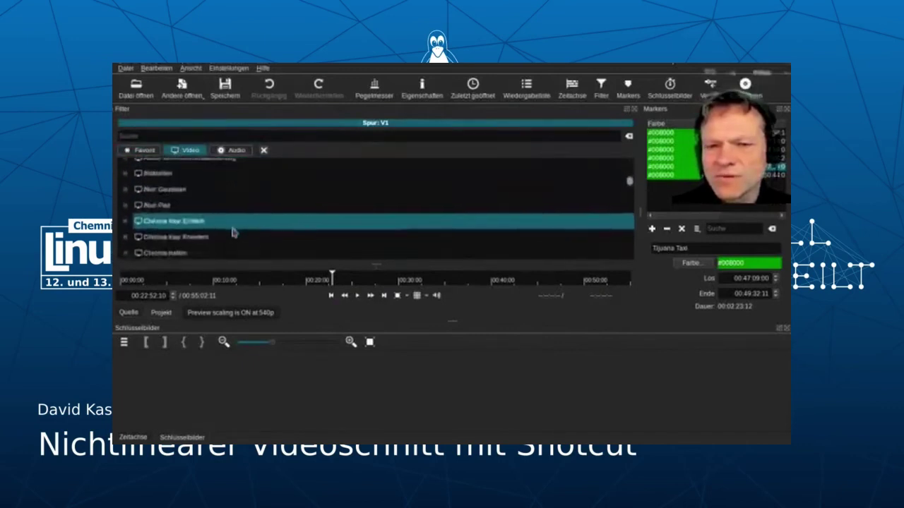
{"action": "scroll", "coordinate": [233, 233], "scroll_direction": "down", "scroll_amount": 6}
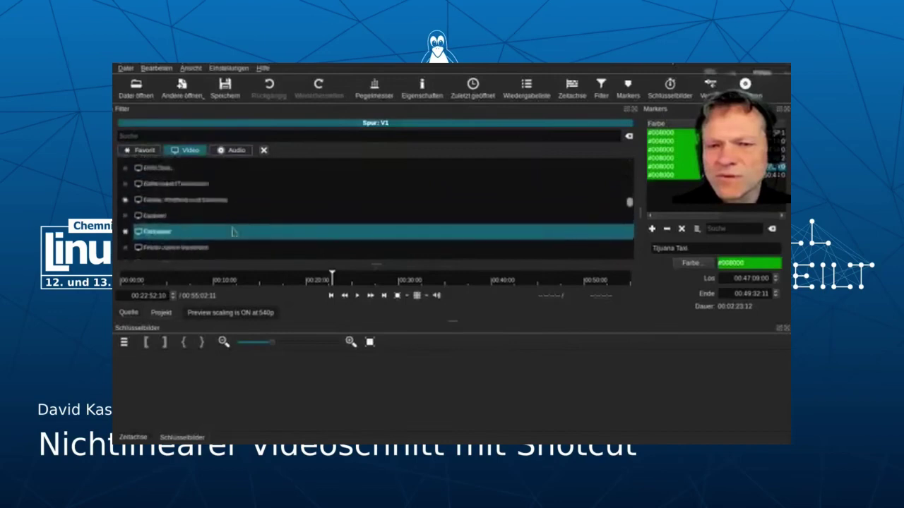
{"action": "scroll", "coordinate": [233, 233], "scroll_direction": "down", "scroll_amount": 10}
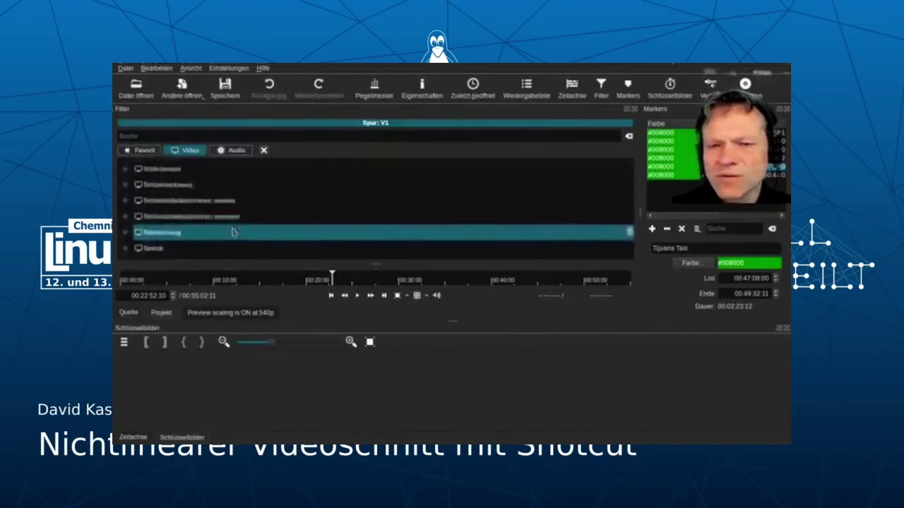
{"action": "scroll", "coordinate": [233, 232], "scroll_direction": "up", "scroll_amount": 15}
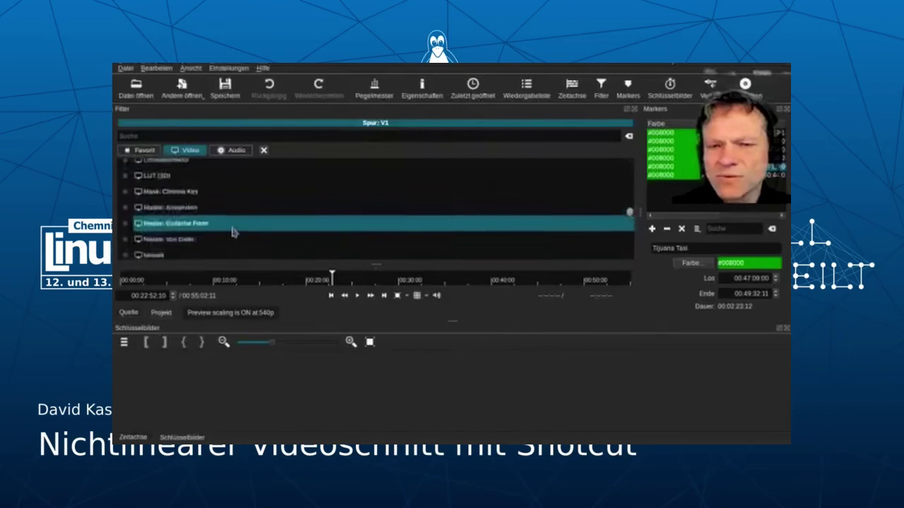
{"action": "scroll", "coordinate": [233, 232], "scroll_direction": "up", "scroll_amount": 3}
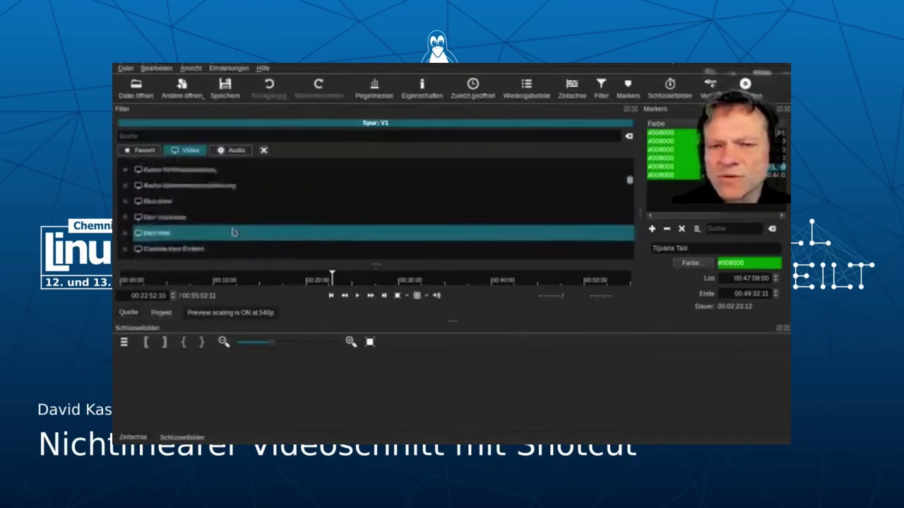
{"action": "scroll", "coordinate": [233, 231], "scroll_direction": "down", "scroll_amount": 3}
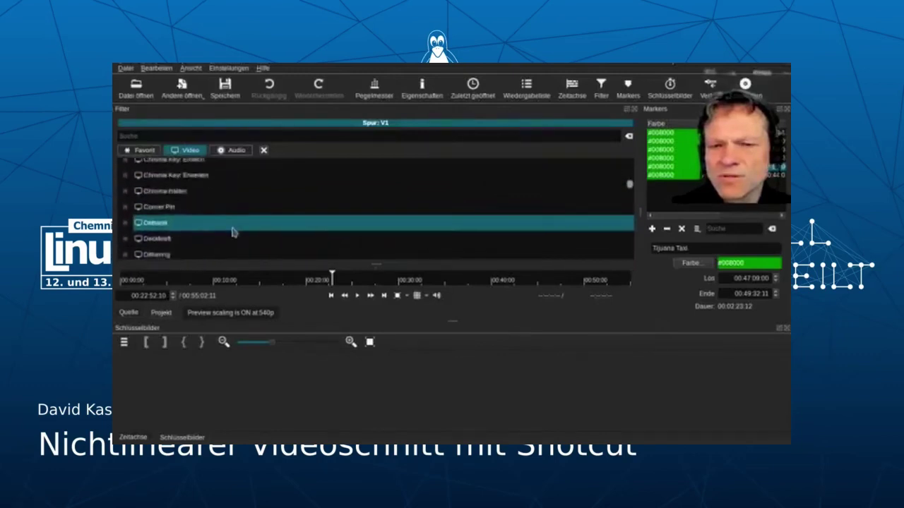
{"action": "scroll", "coordinate": [233, 231], "scroll_direction": "down", "scroll_amount": 3}
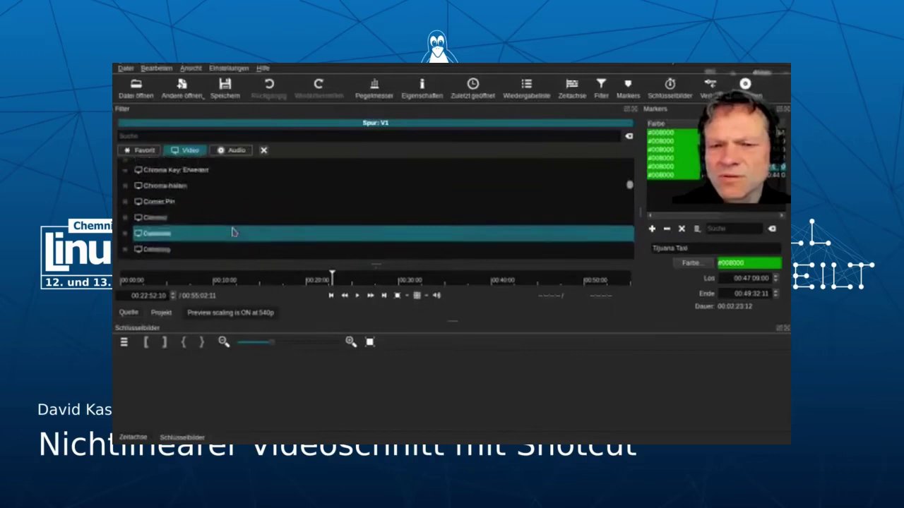
{"action": "scroll", "coordinate": [233, 231], "scroll_direction": "down", "scroll_amount": 3}
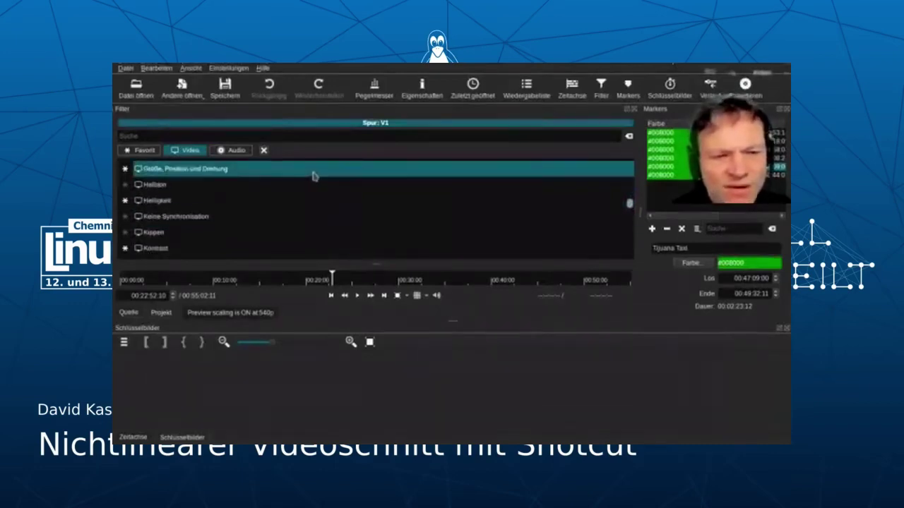
{"action": "left_click", "coordinate": [314, 177]}
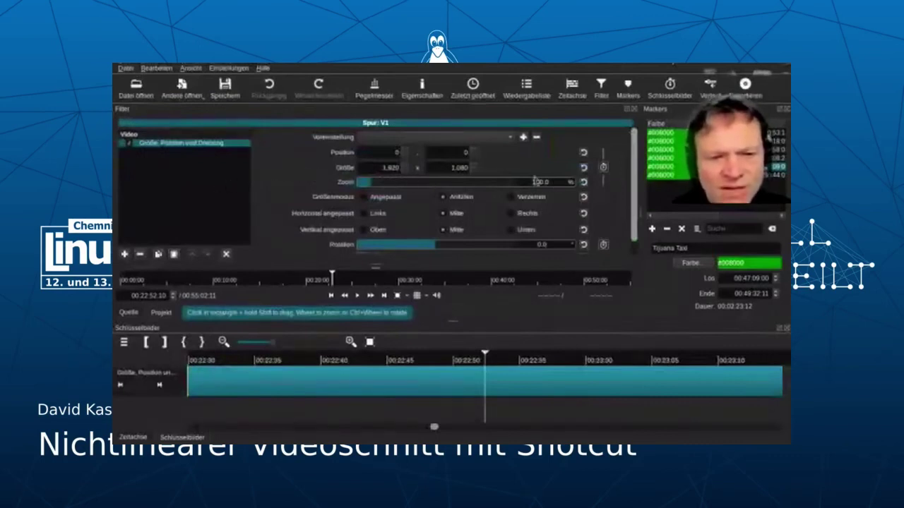
- Enable keyframes for the filter's size and position at 00:22:52:10 and check the new keyframe's type options
{"action": "left_click", "coordinate": [603, 168]}
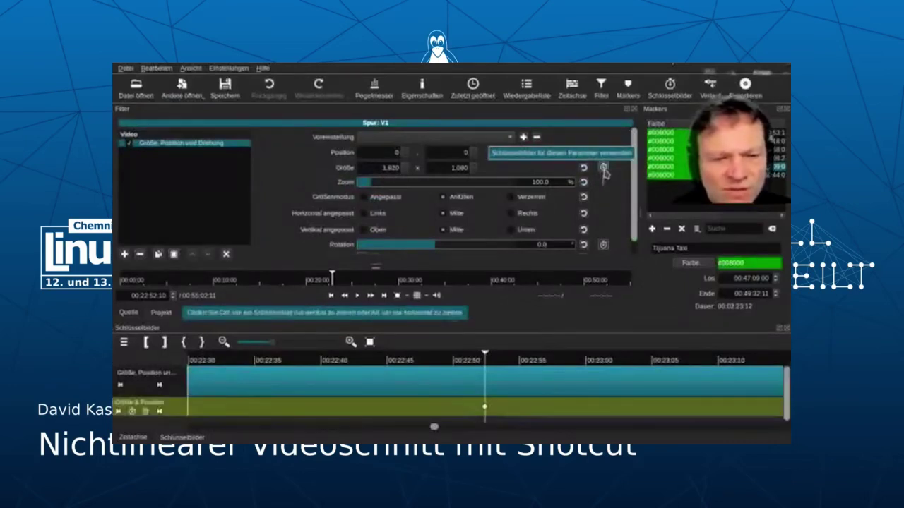
{"action": "right_click", "coordinate": [486, 411]}
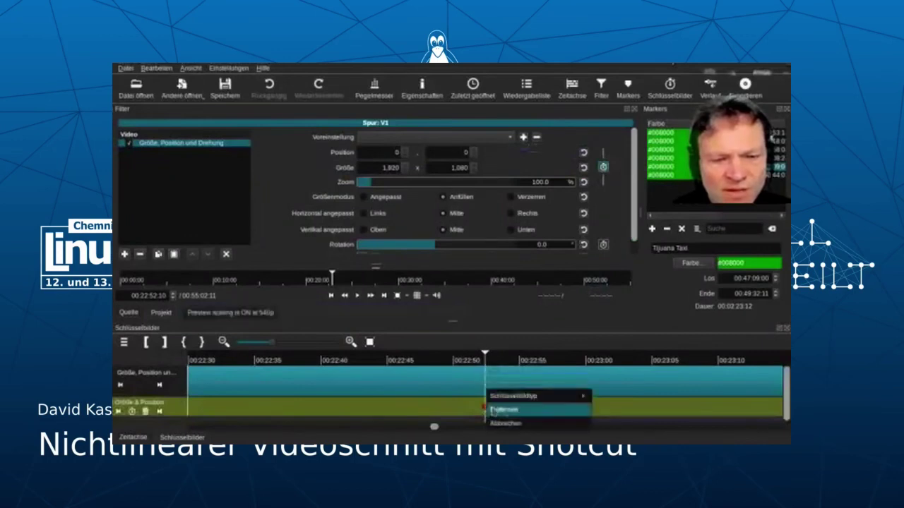
{"action": "mouse_move", "coordinate": [526, 401]}
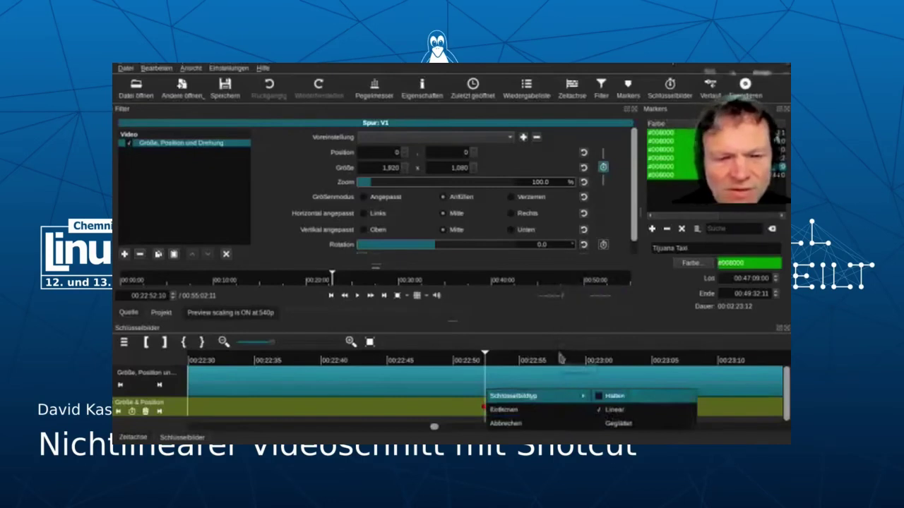
- Add a second size and position keyframe at 00:22:58:04 with the zoom set to 20%
{"action": "left_click", "coordinate": [574, 372]}
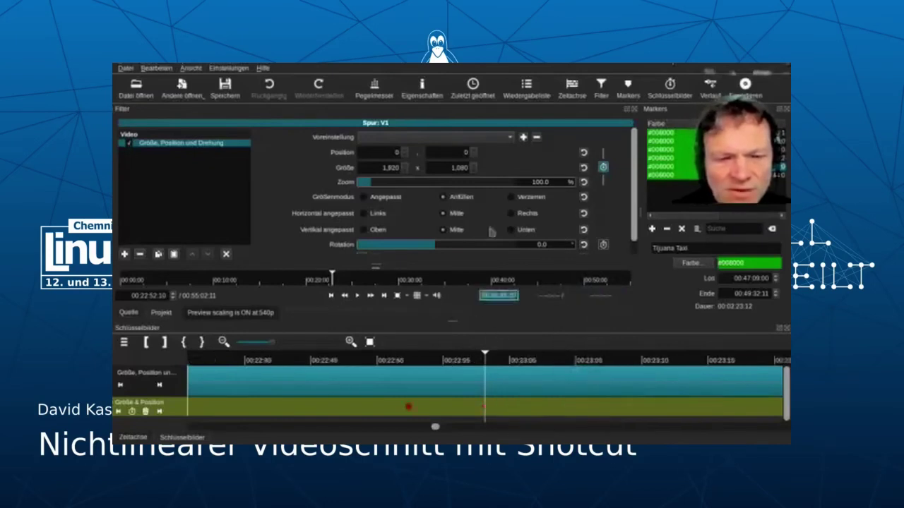
{"action": "double_click", "coordinate": [541, 182]}
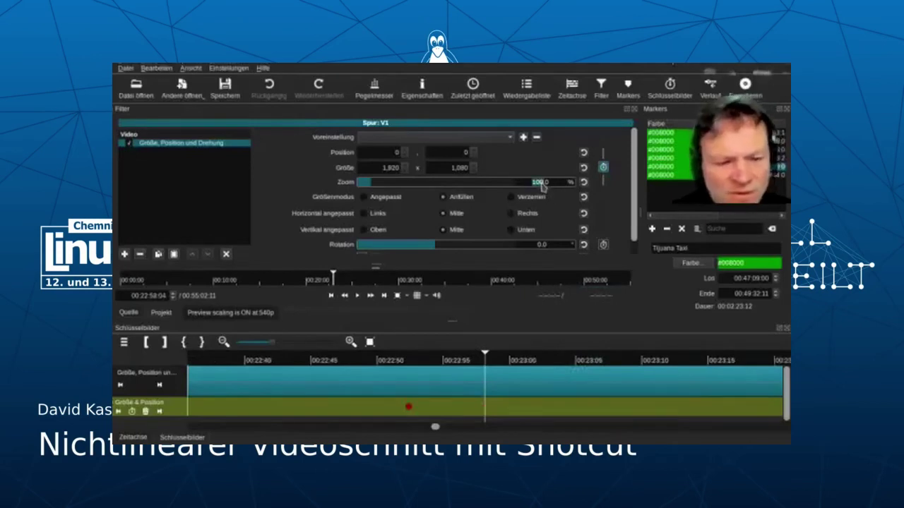
{"action": "type", "text": "20"}
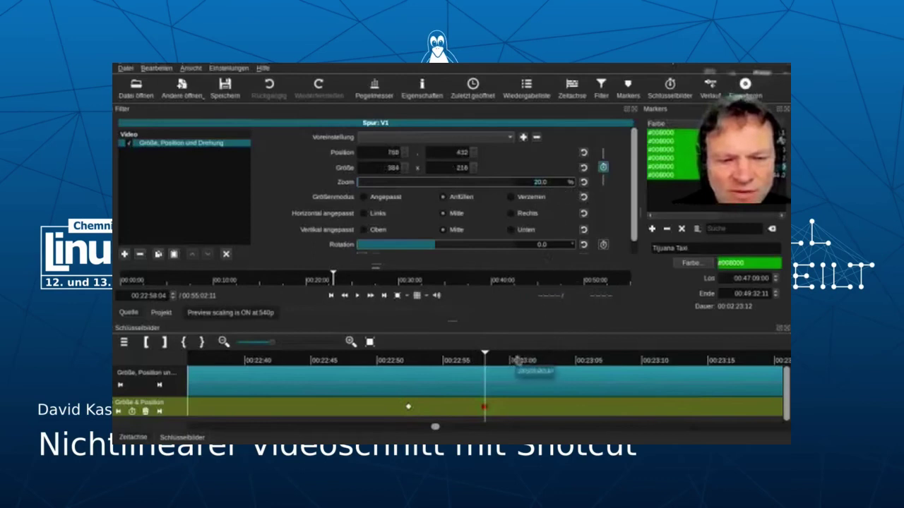
- Add a third size and position keyframe at 00:23:00:16 with the zoom set to 100%
{"action": "scroll", "coordinate": [517, 360], "scroll_direction": "right", "scroll_amount": 1}
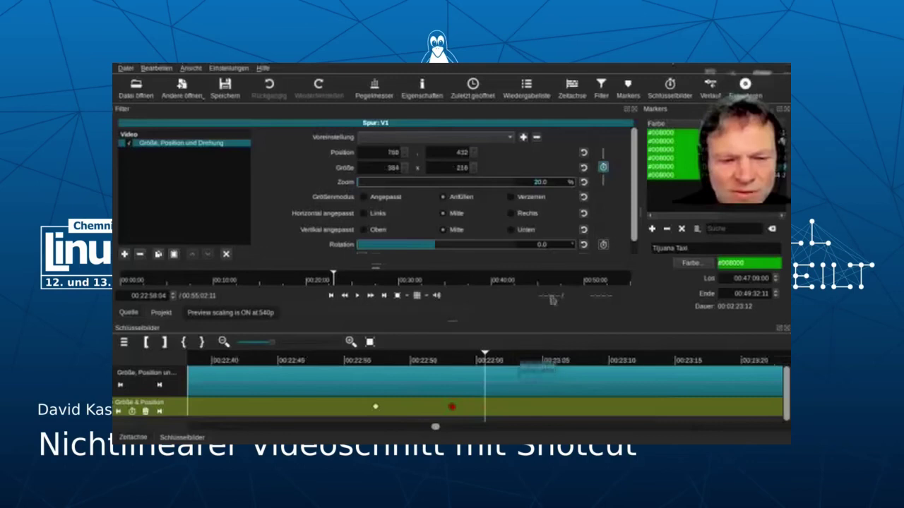
{"action": "type", "text": "100"}
{"action": "key", "text": "Return"}
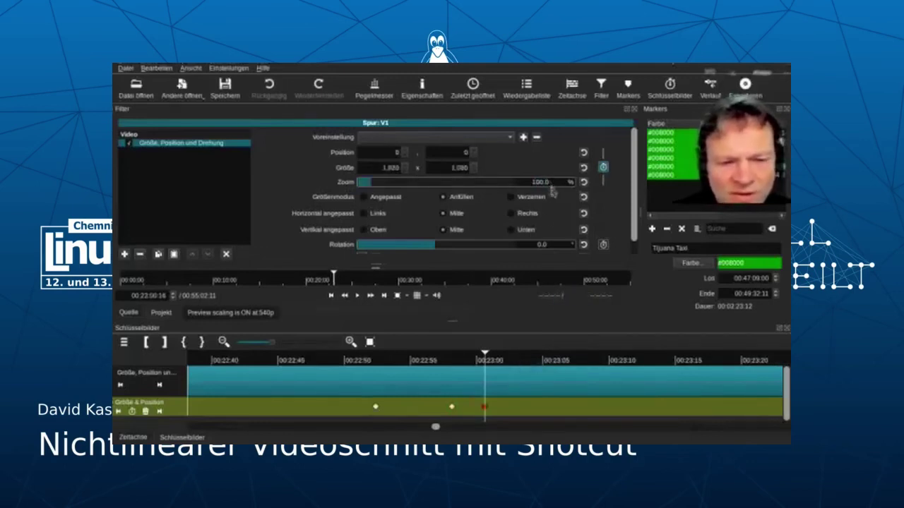
- Play the zoom animation from before the first keyframe to past the last, closing the filter settings to reveal the preview
{"action": "left_click", "coordinate": [362, 360]}
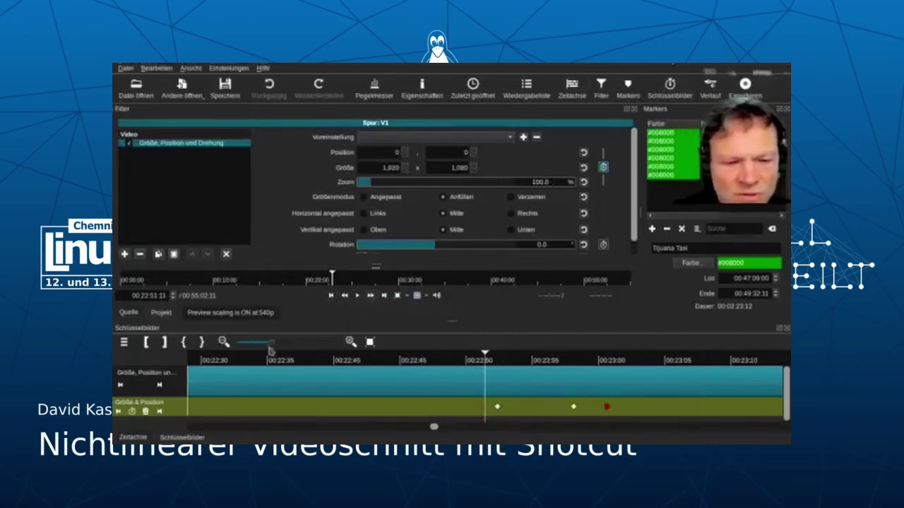
{"action": "left_click", "coordinate": [357, 296]}
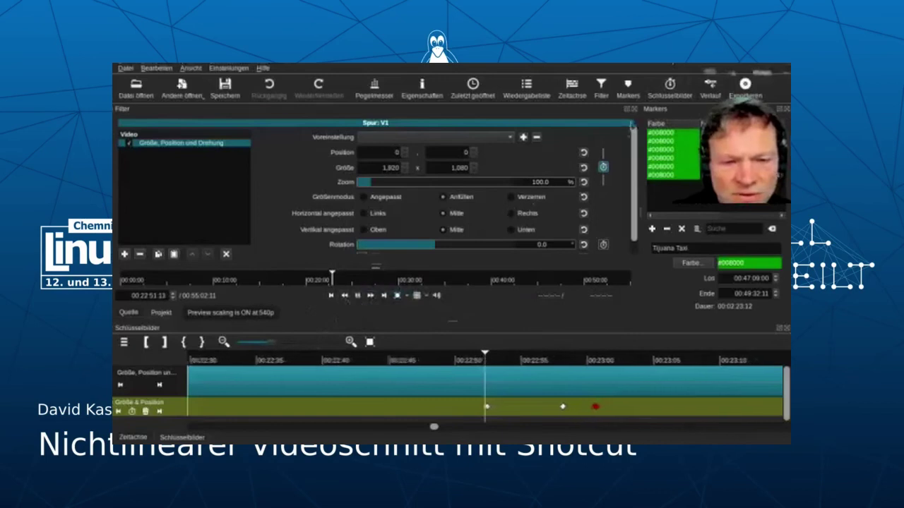
{"action": "left_click", "coordinate": [633, 109]}
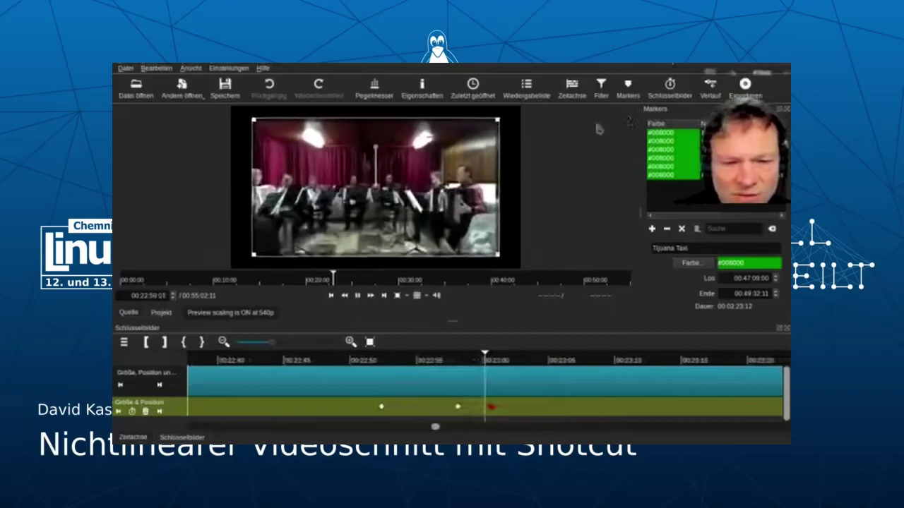
{"action": "left_click", "coordinate": [359, 297]}
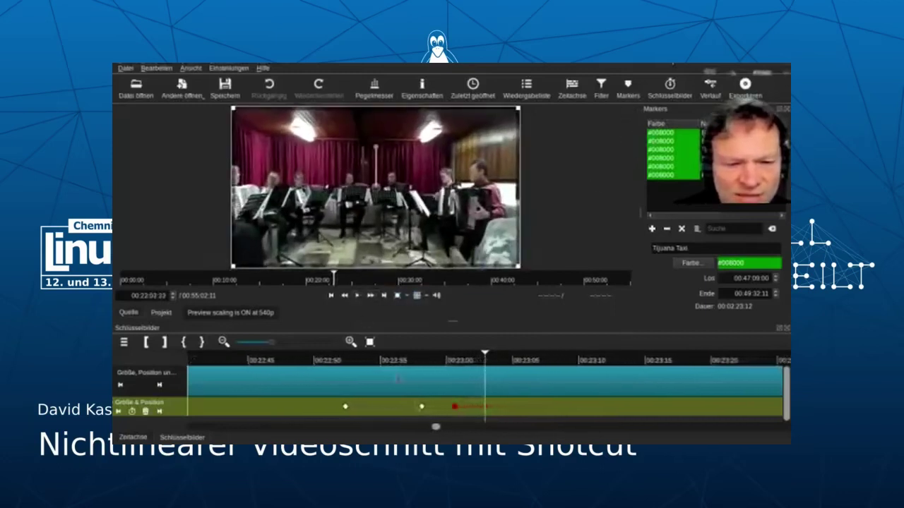
- Change the keyframe type of the middle size and position keyframe, the one with 20% zoom
{"action": "right_click", "coordinate": [423, 409]}
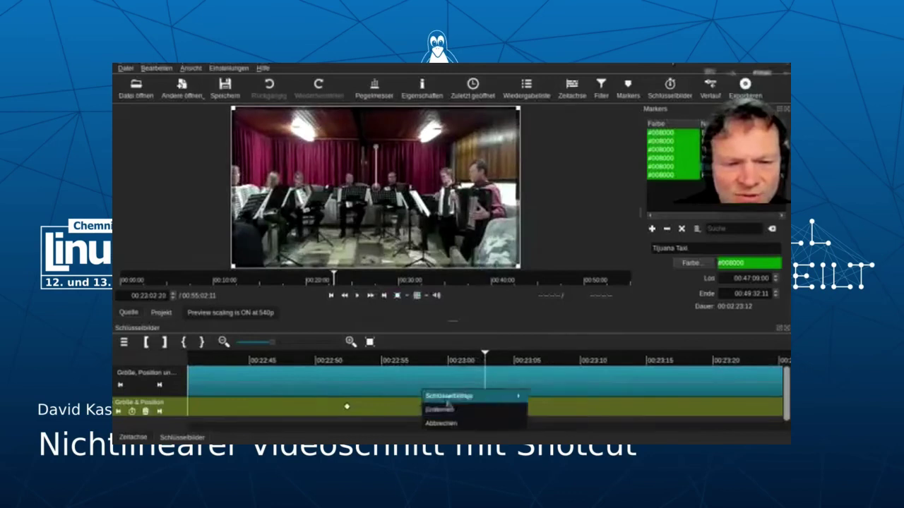
{"action": "mouse_move", "coordinate": [494, 396]}
{"action": "left_click", "coordinate": [561, 423]}
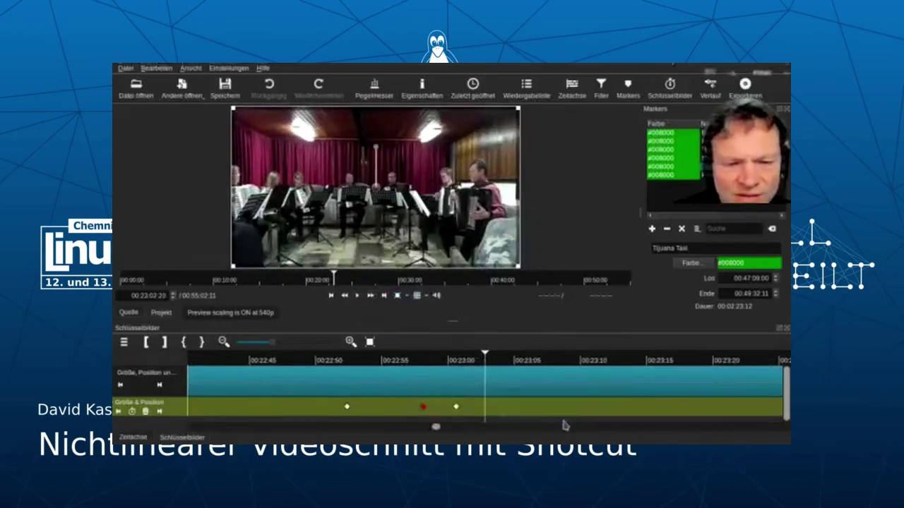
- Replay the section from before the first keyframe to past the last to check the changed keyframe type
{"action": "left_click", "coordinate": [338, 366]}
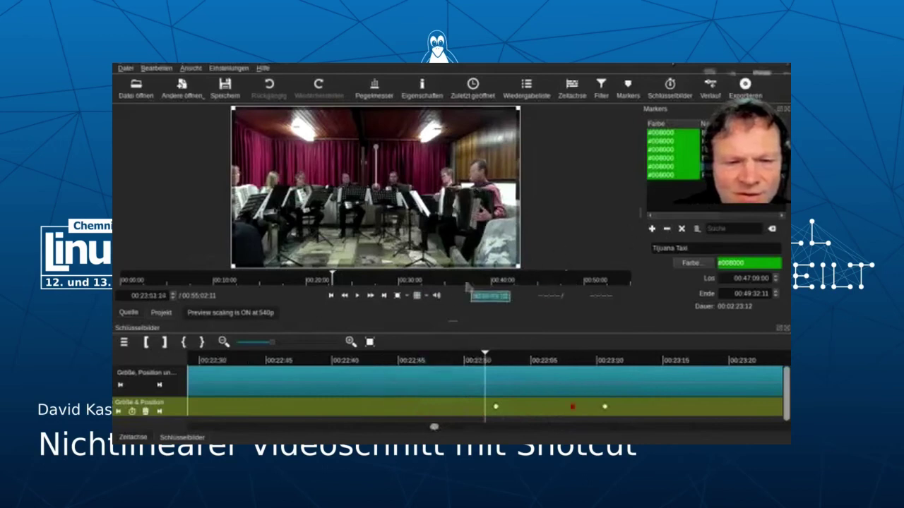
{"action": "left_click", "coordinate": [359, 296]}
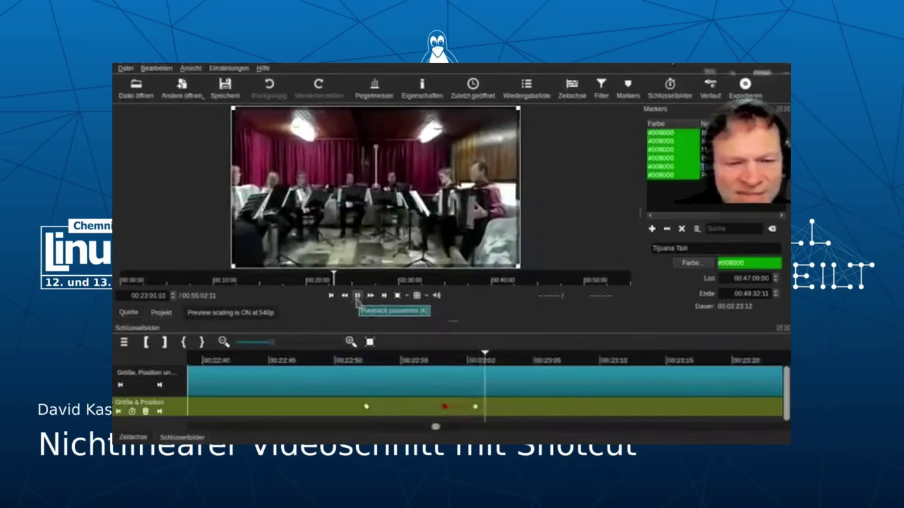
{"action": "left_click", "coordinate": [357, 296]}
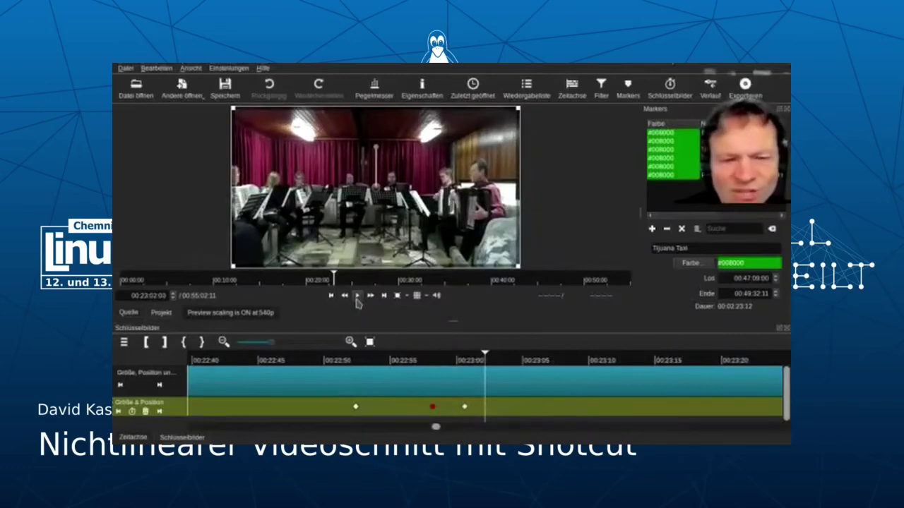